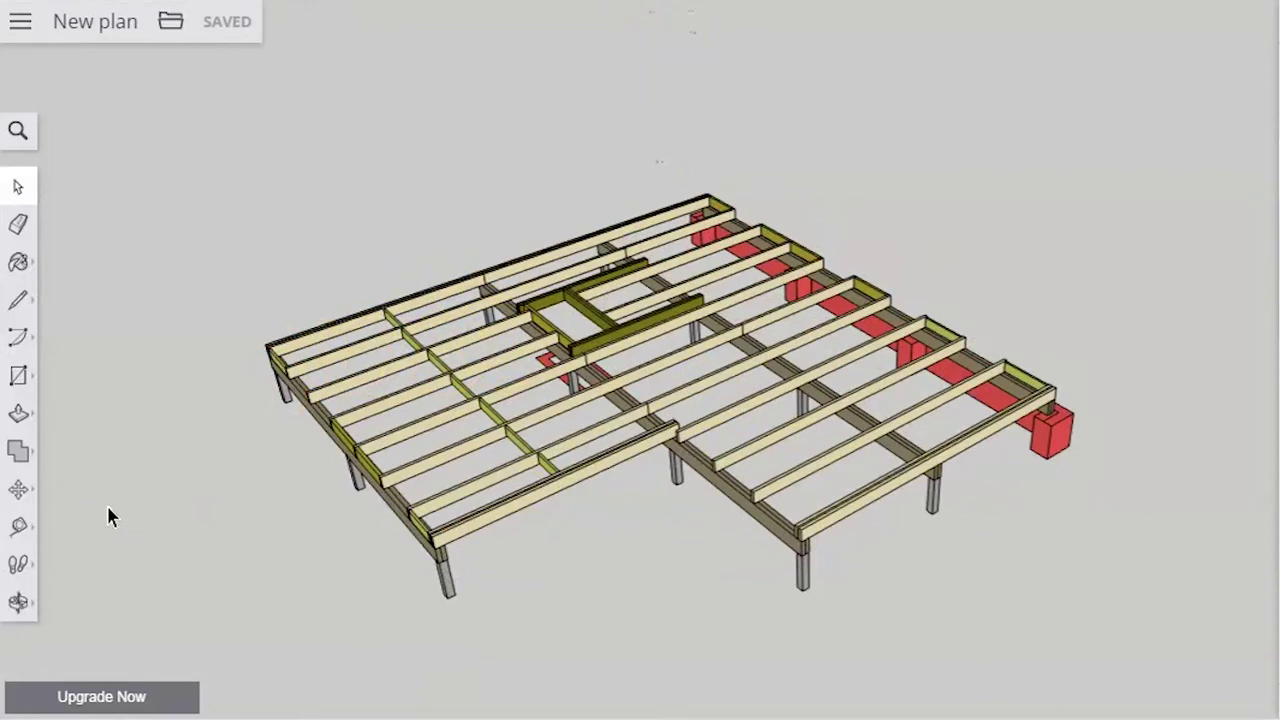
# Orbit and zoom around the footing posts to view them from several sides
pyautogui.moveTo(806, 371); pyautogui.dragTo(806, 420, button='middle')
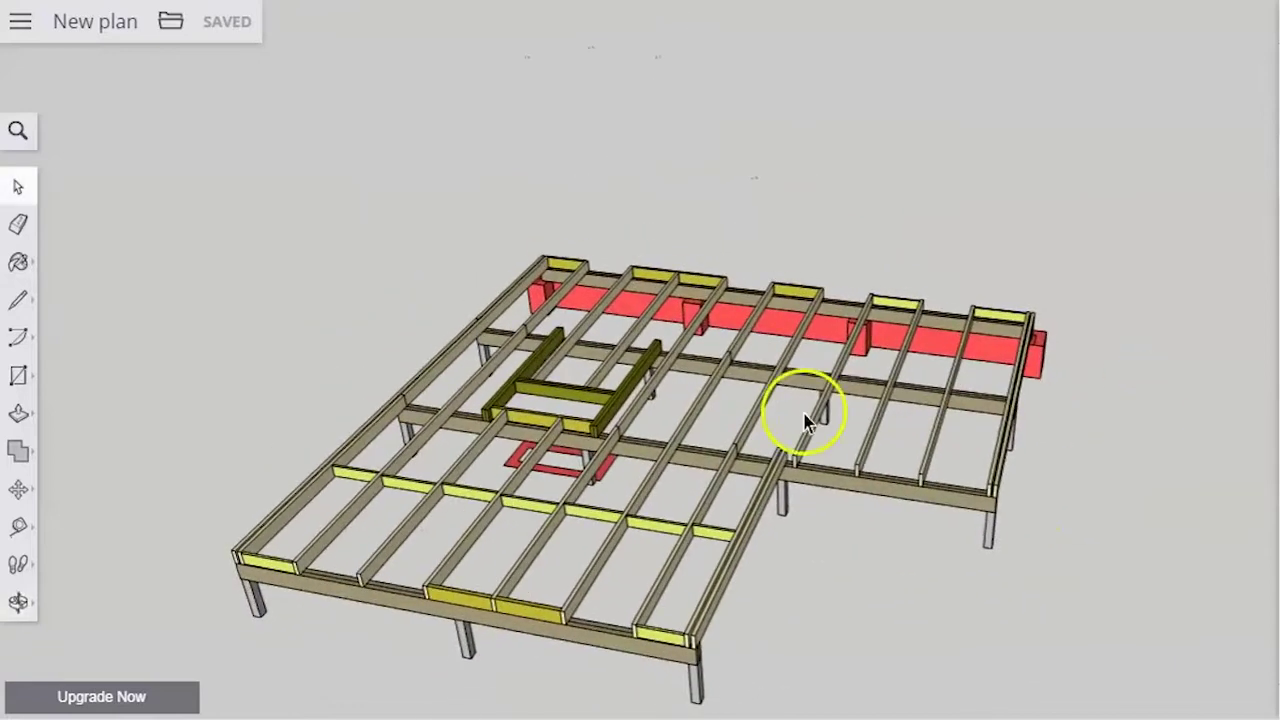
pyautogui.scroll(-1, 740, 310)
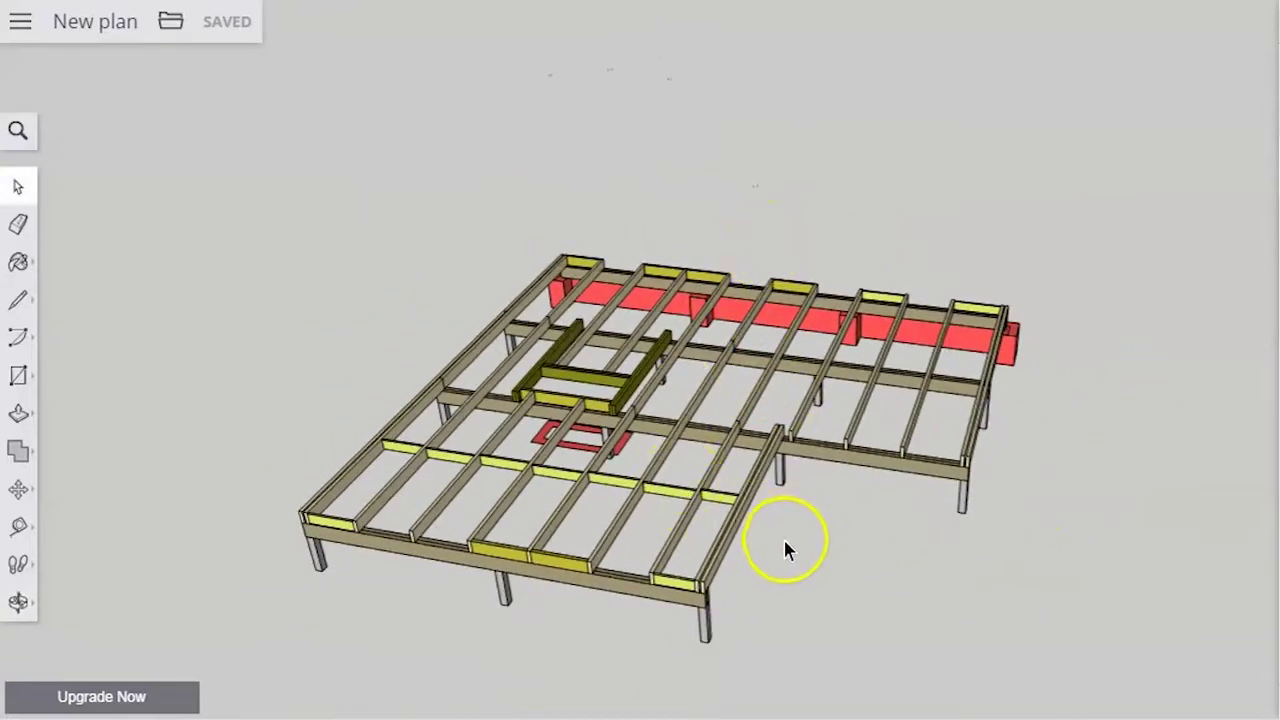
pyautogui.scroll(1, 785, 548)
pyautogui.scroll(1, 800, 535)
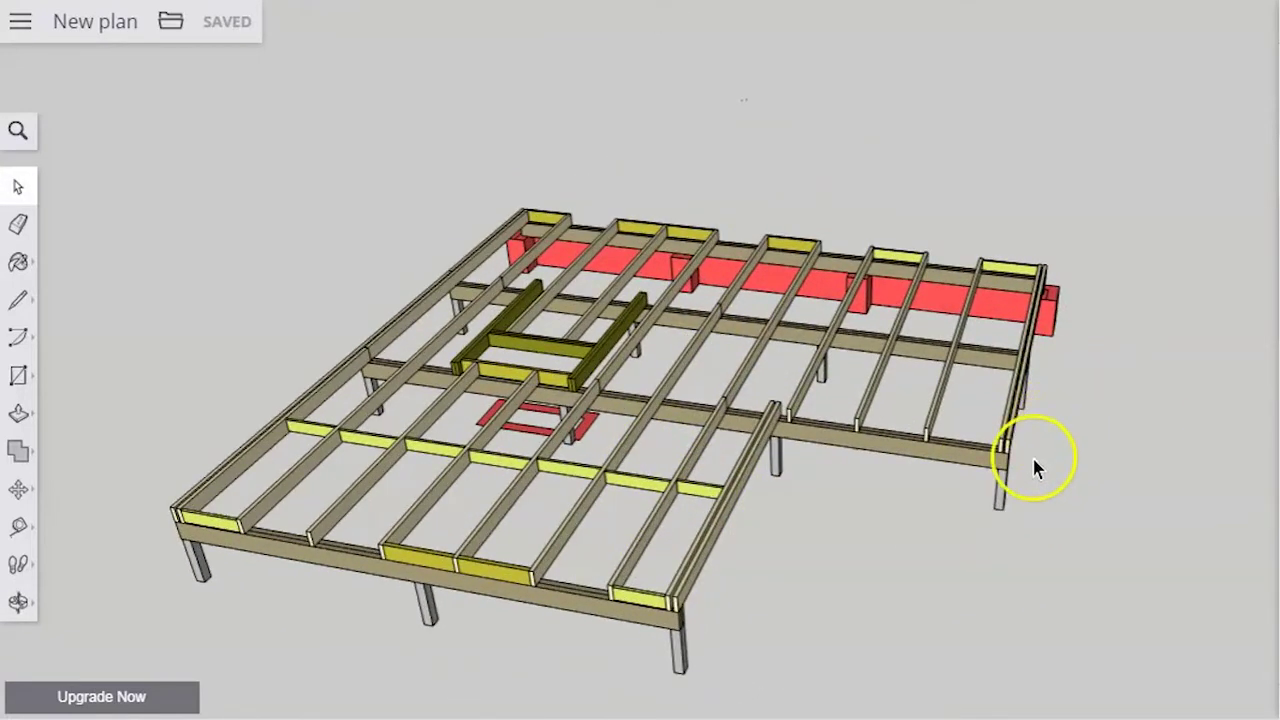
pyautogui.moveTo(989, 486); pyautogui.dragTo(491, 487, button='middle')
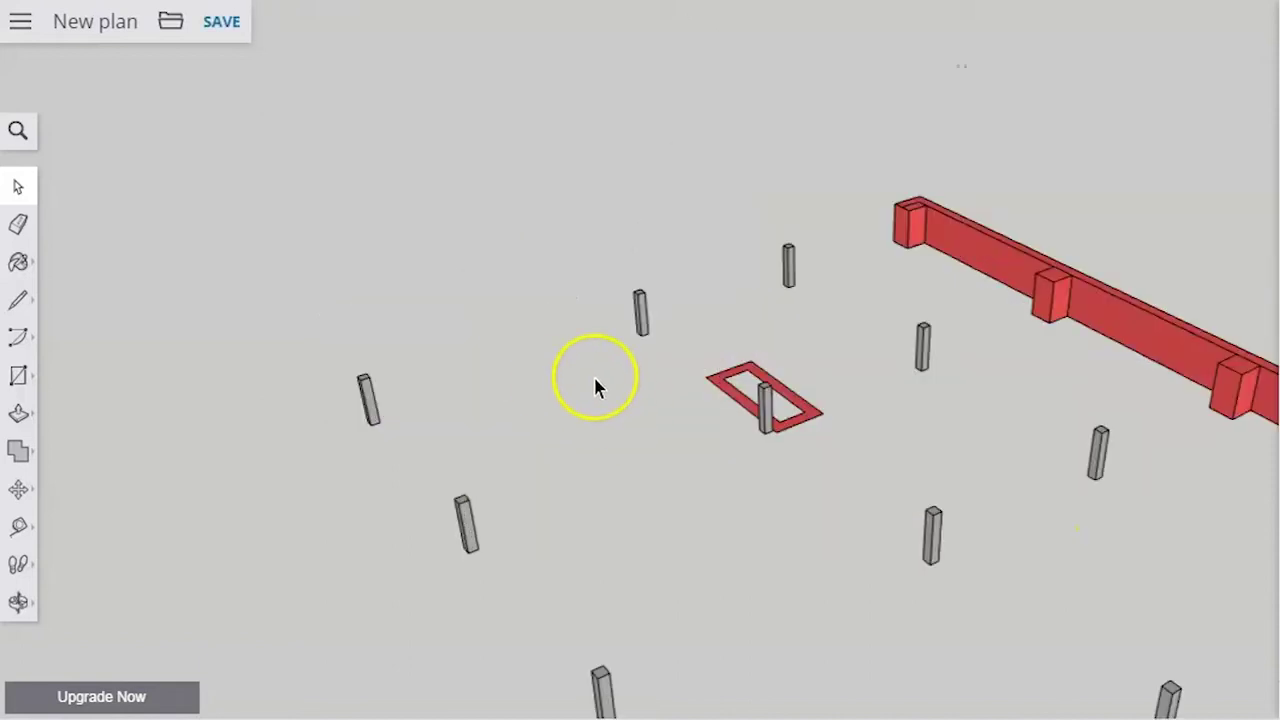
pyautogui.moveTo(594, 386); pyautogui.dragTo(266, 451, button='middle')
pyautogui.scroll(1, 890, 577)
pyautogui.scroll(-1, 594, 523)
pyautogui.scroll(1, 799, 458)
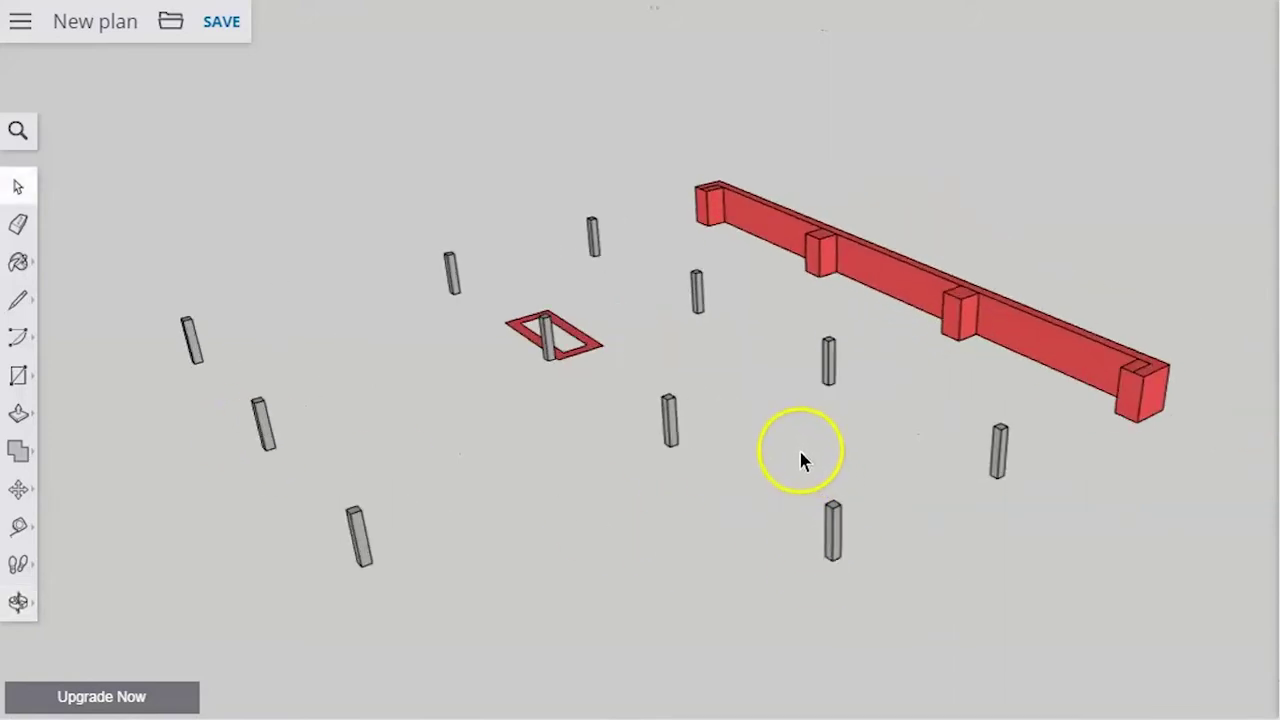
pyautogui.scroll(1, 800, 457)
pyautogui.scroll(-1, 808, 494)
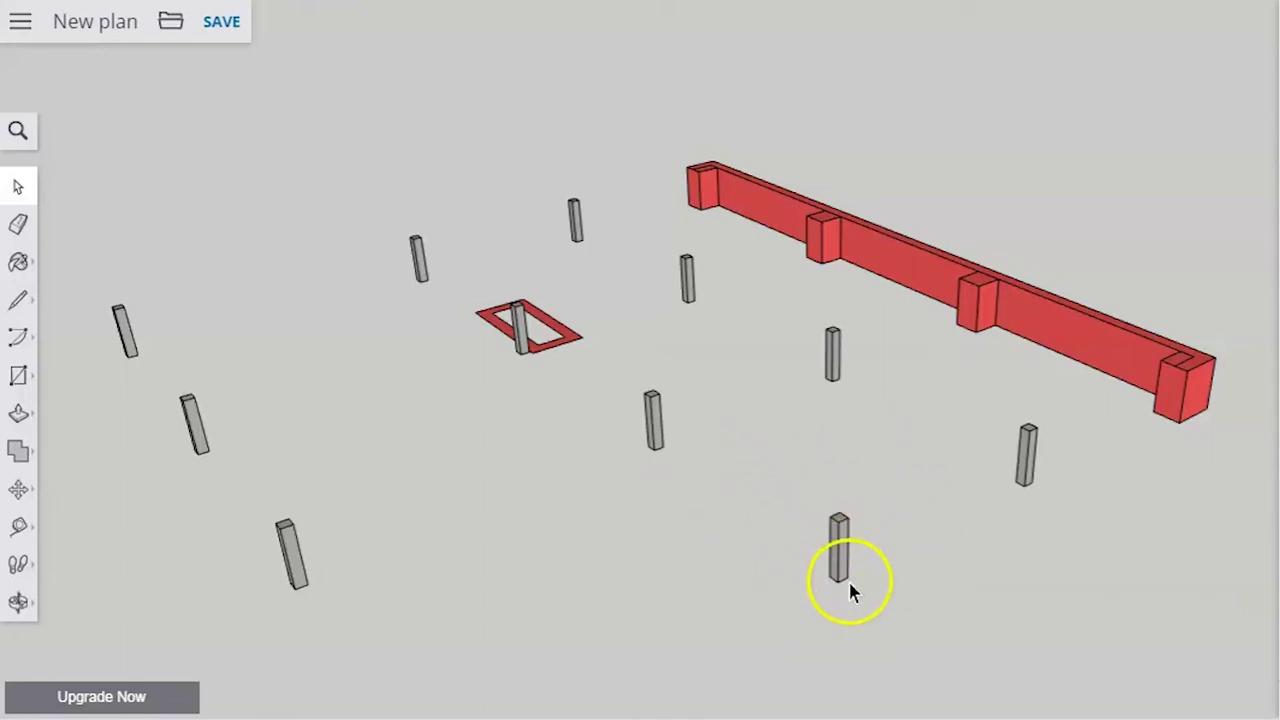
pyautogui.scroll(2, 860, 550)
# Orbit around the posts to a close view of the red footing beam
pyautogui.moveTo(860, 552); pyautogui.dragTo(956, 497, button='middle')
pyautogui.scroll(-3, 964, 495)
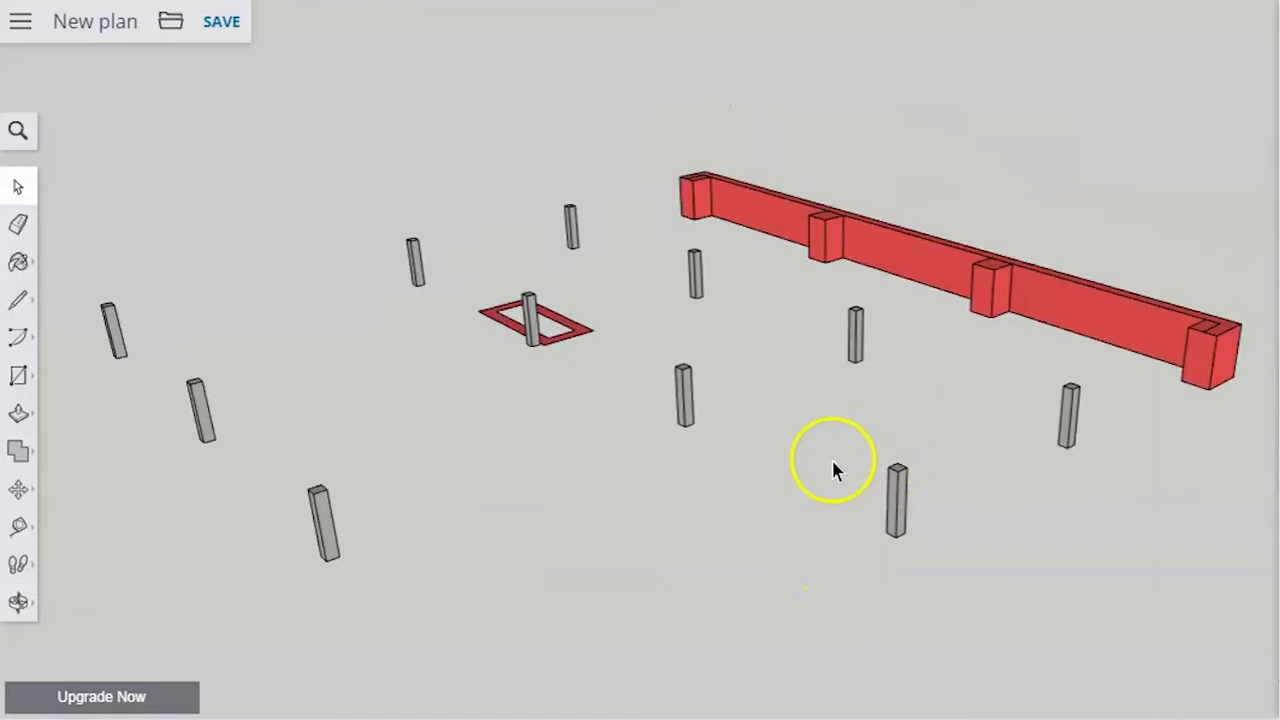
pyautogui.scroll(-1, 726, 536)
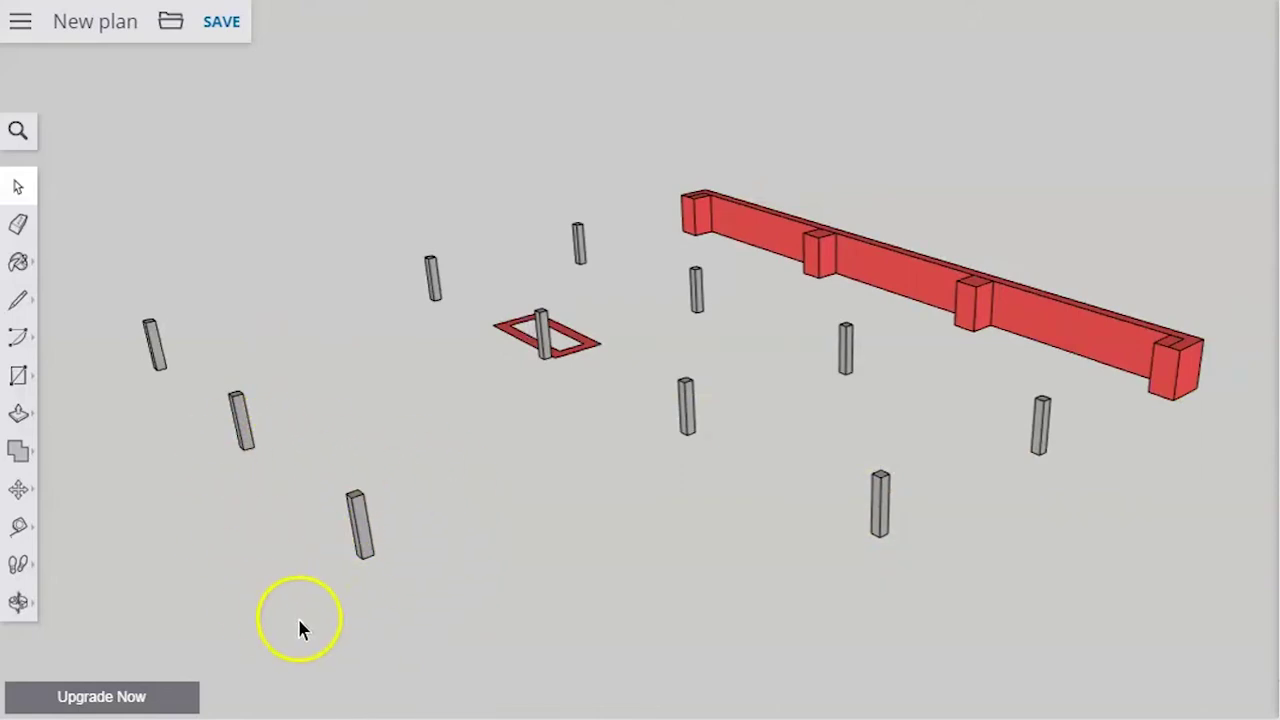
pyautogui.moveTo(297, 628); pyautogui.dragTo(1022, 540, button='middle')
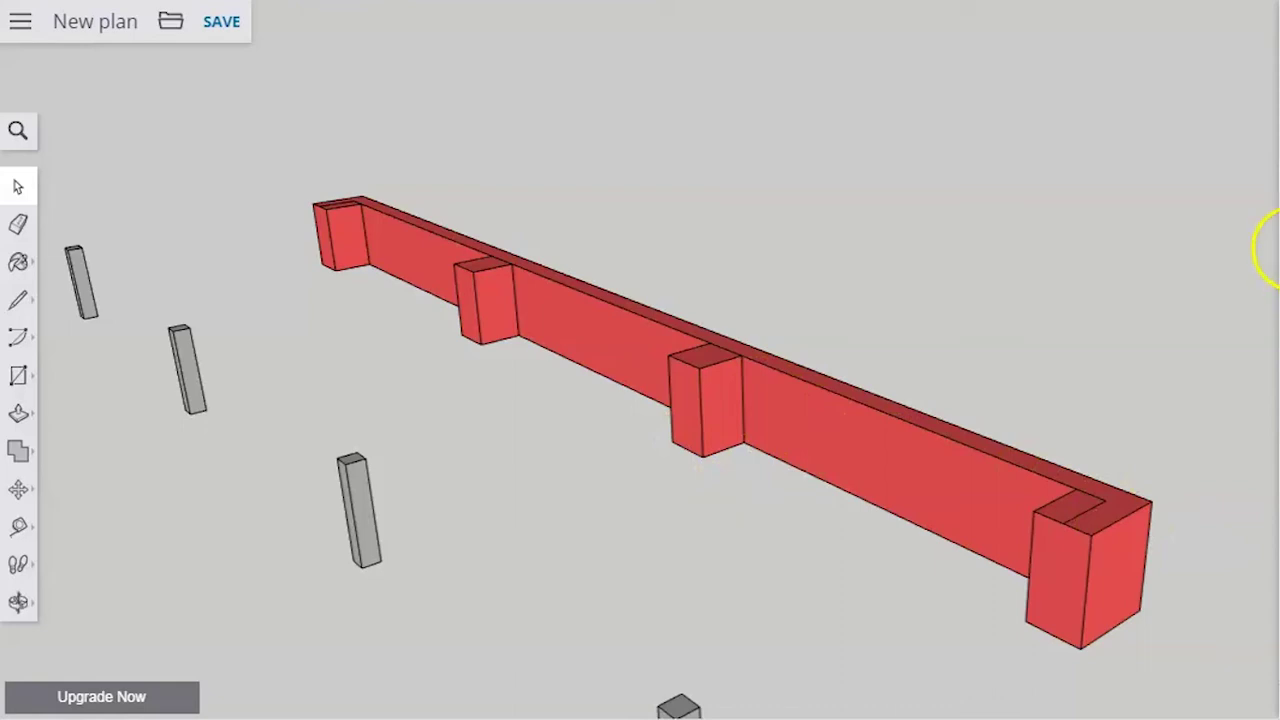
# Show the wall with its window opening above the beam, then hide it again
pyautogui.hotkey('ctrl', 'z')
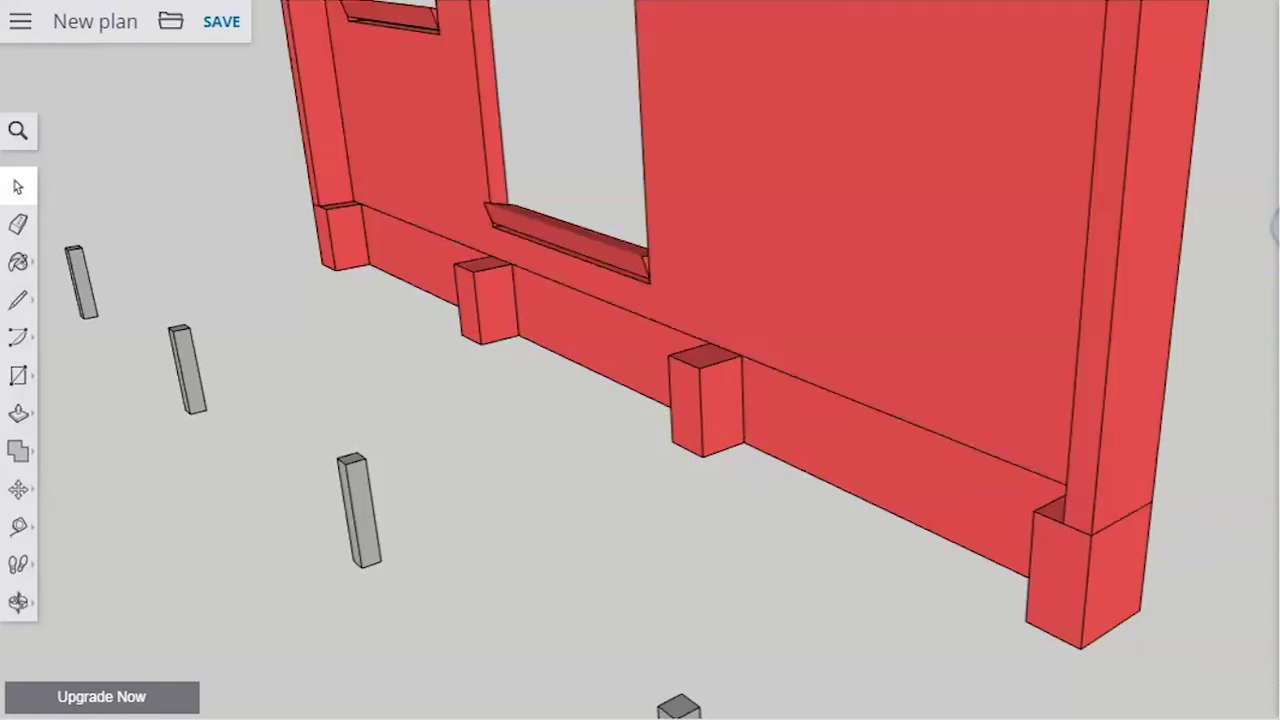
pyautogui.hotkey('ctrl', 'z')
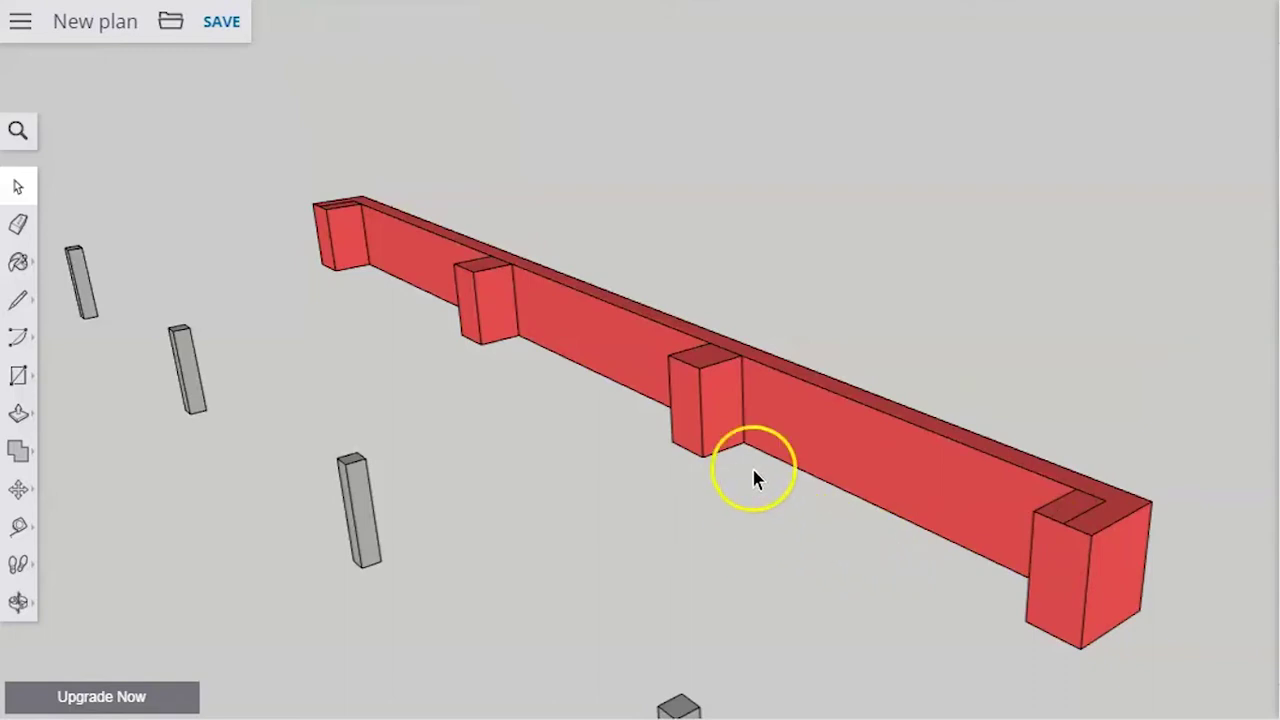
pyautogui.moveTo(755, 478); pyautogui.dragTo(910, 370, button='middle')
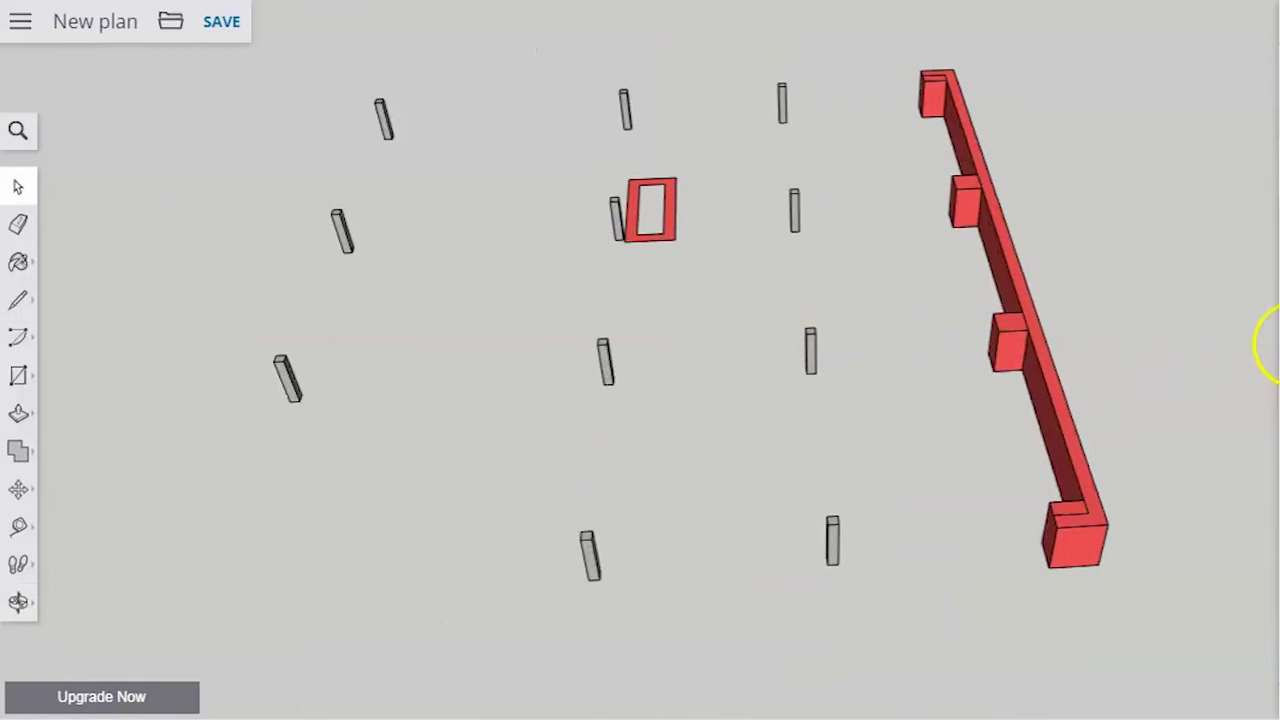
# Display the bearers along the post rows, orbit around them, then view the joisted frame
pyautogui.click(987, 560)
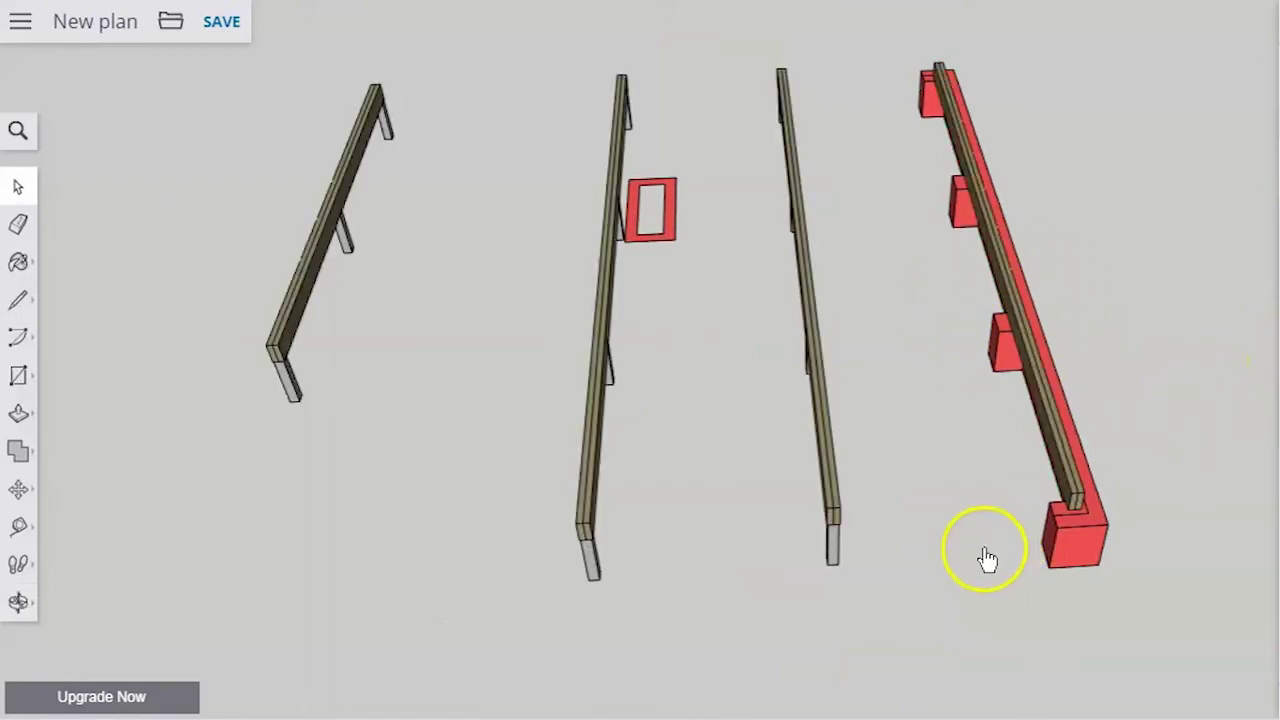
pyautogui.moveTo(985, 546); pyautogui.dragTo(629, 371, button='middle')
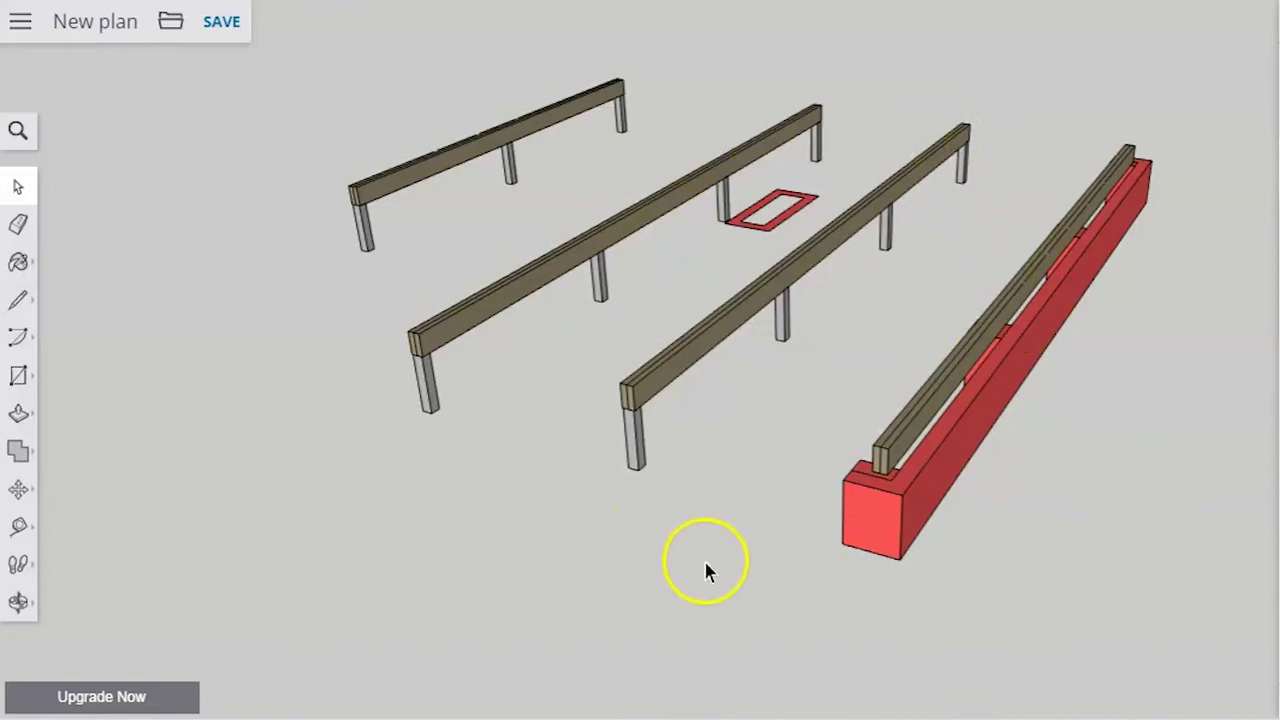
pyautogui.moveTo(665, 567); pyautogui.dragTo(989, 472, button='middle')
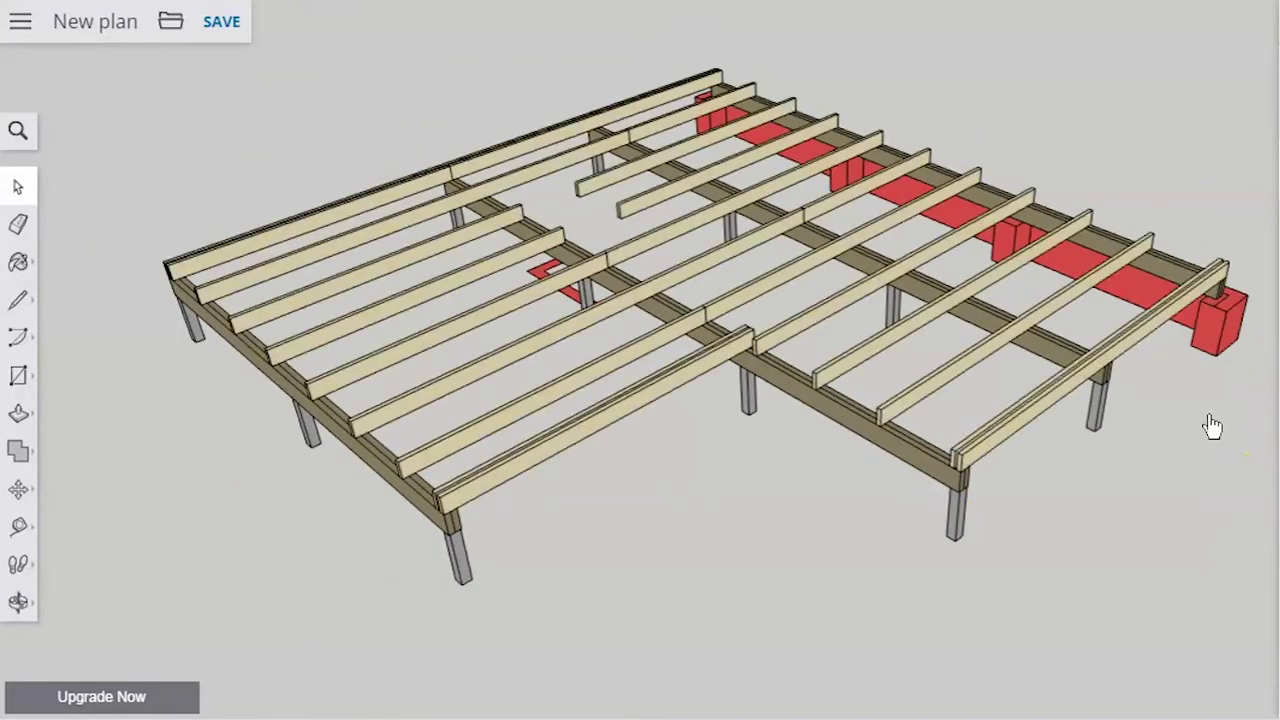
pyautogui.moveTo(1211, 429); pyautogui.dragTo(1126, 413, button='middle')
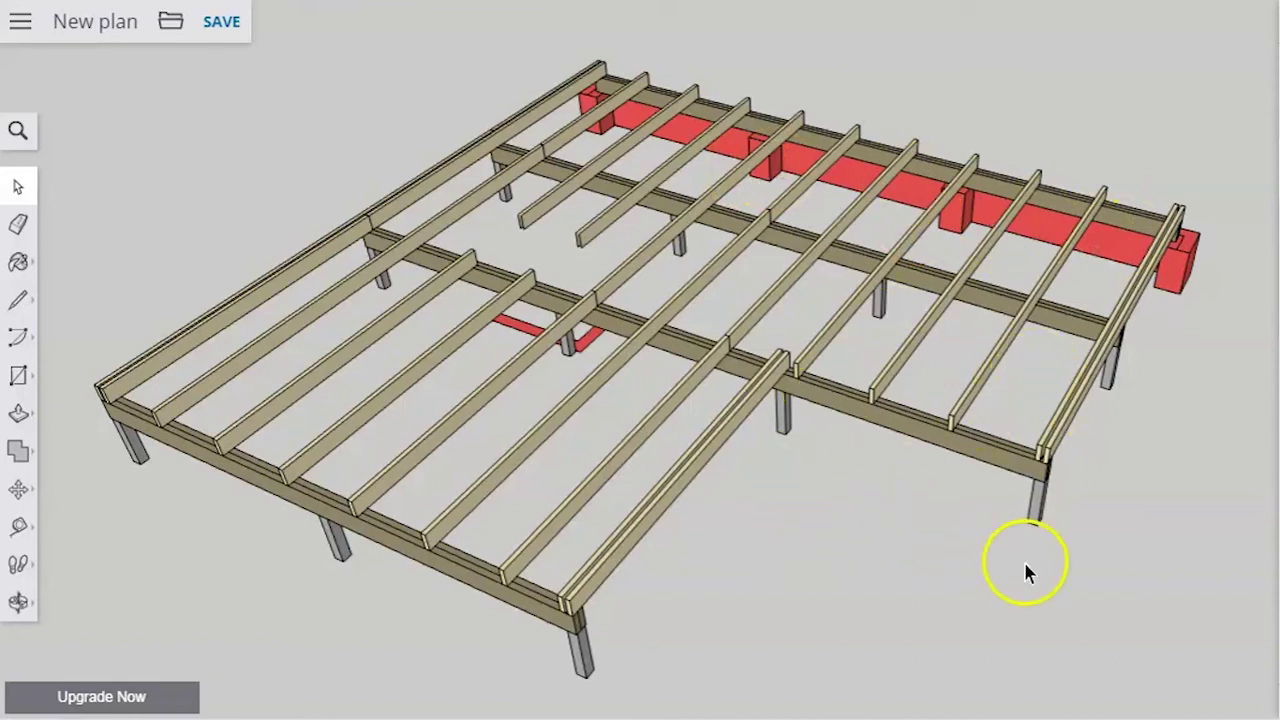
pyautogui.scroll(-2, 1020, 491)
pyautogui.scroll(5, 709, 557)
pyautogui.moveTo(709, 557); pyautogui.dragTo(690, 450, button='middle')
pyautogui.scroll(-5, 717, 360)
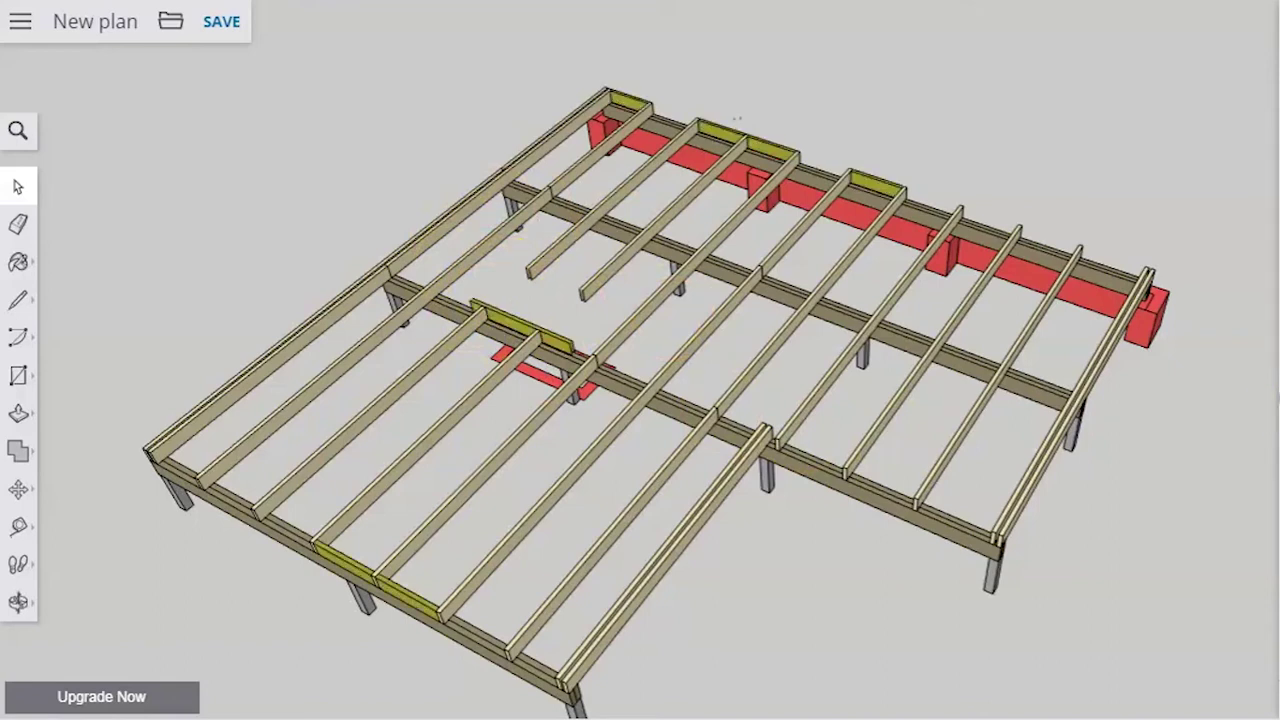
# Orbit and zoom to a lower, then steeper view of the blocking and opening trimmers
pyautogui.scroll(3, 737, 360)
pyautogui.moveTo(737, 360); pyautogui.dragTo(900, 220, button='middle')
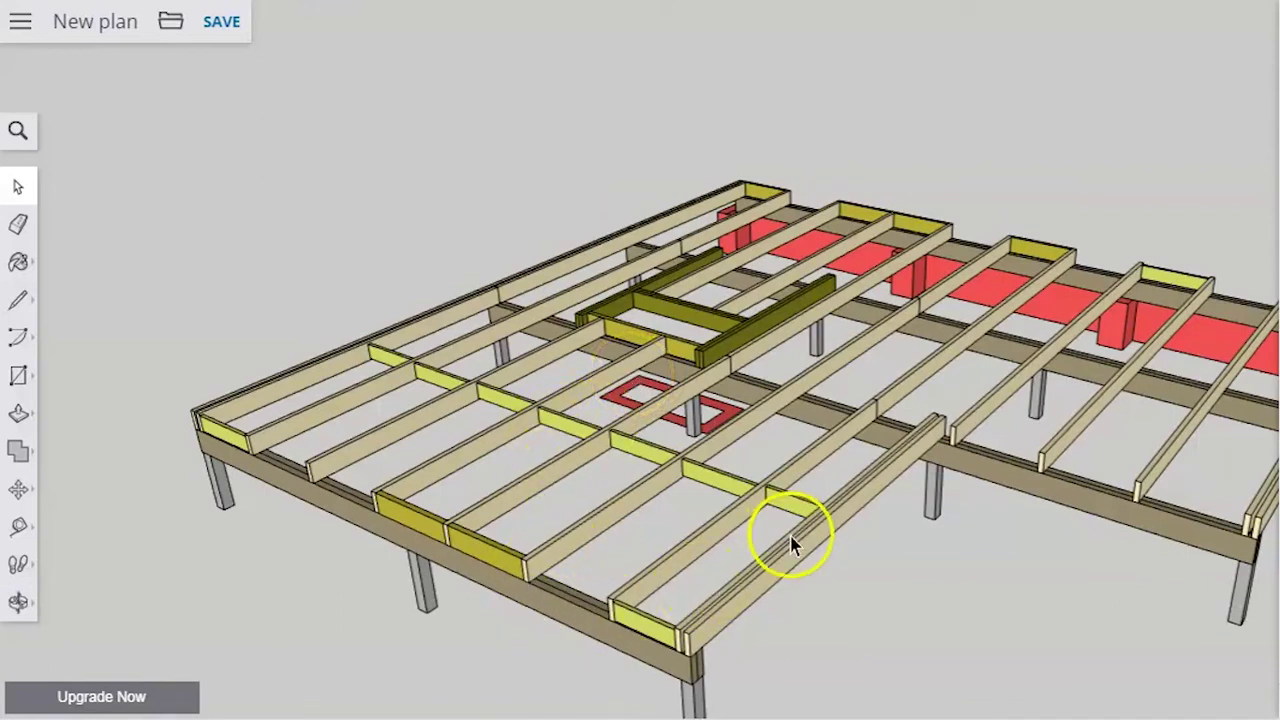
pyautogui.moveTo(789, 537); pyautogui.dragTo(905, 480, button='middle')
pyautogui.scroll(-3, 905, 480)
pyautogui.scroll(-1, 914, 343)
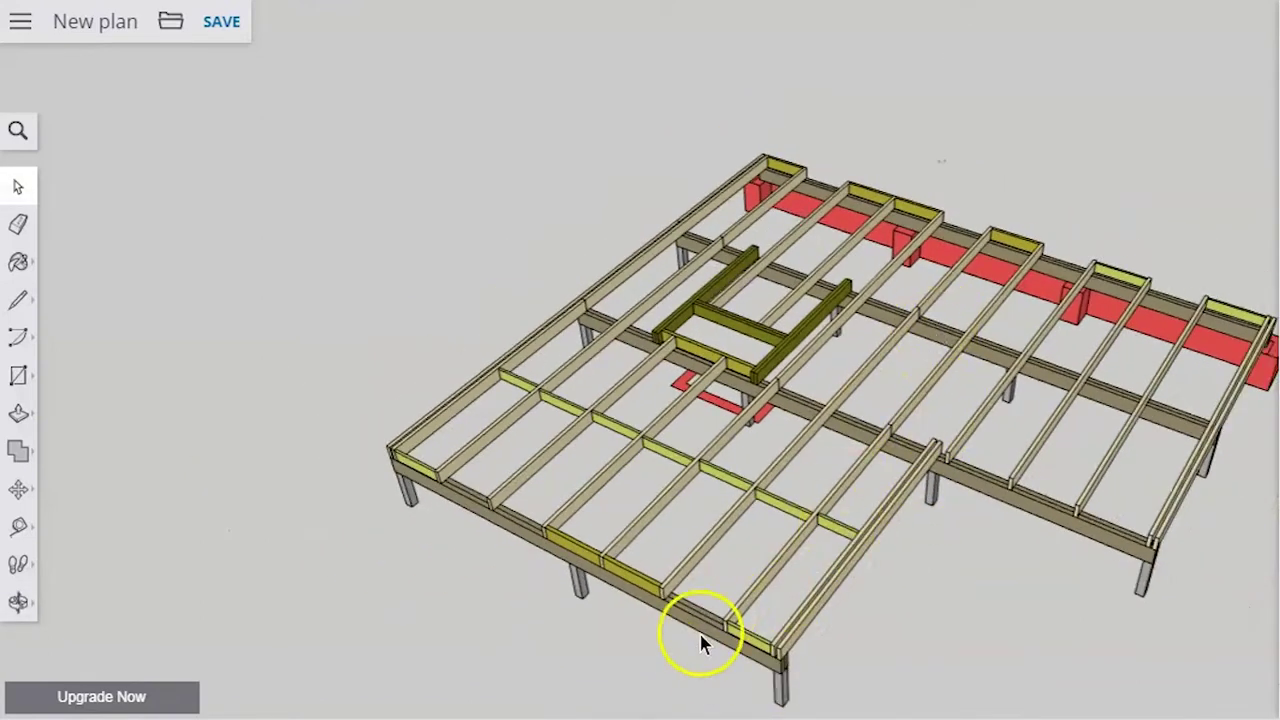
# Zoom in close on the olive trimmers and headers framing the floor opening
pyautogui.scroll(5, 700, 325)
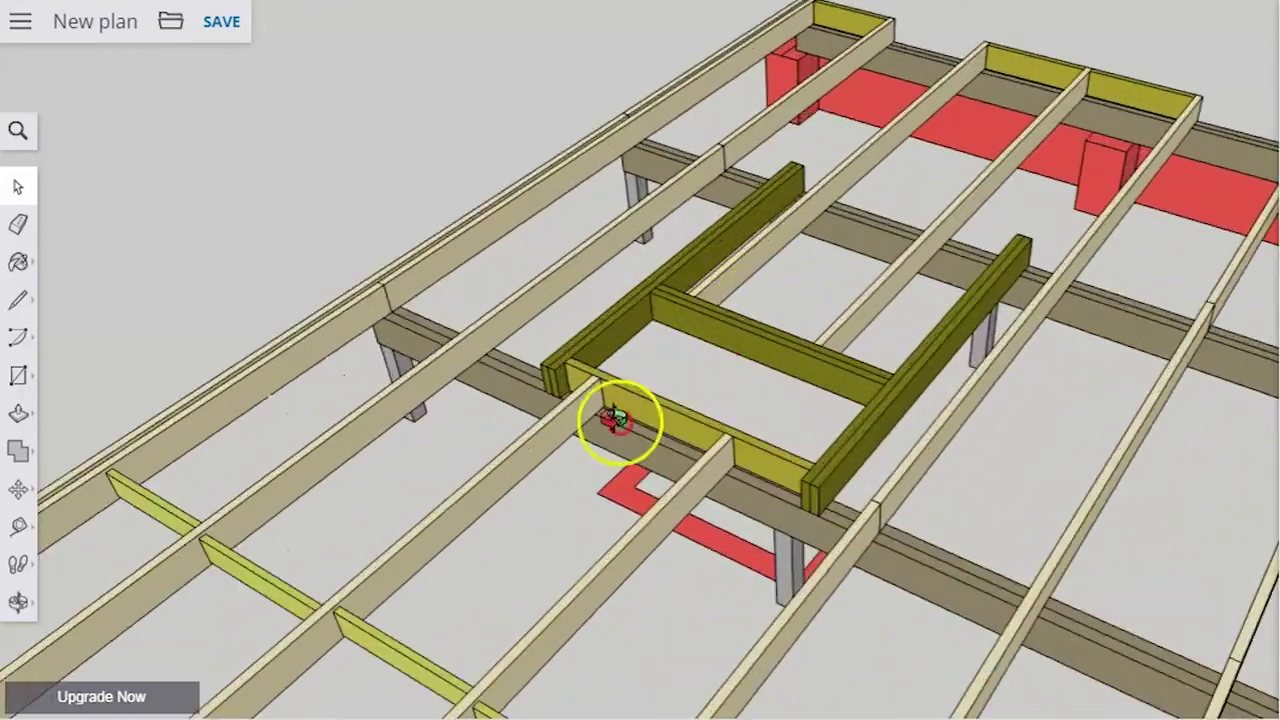
pyautogui.moveTo(617, 420); pyautogui.dragTo(651, 434, button='middle')
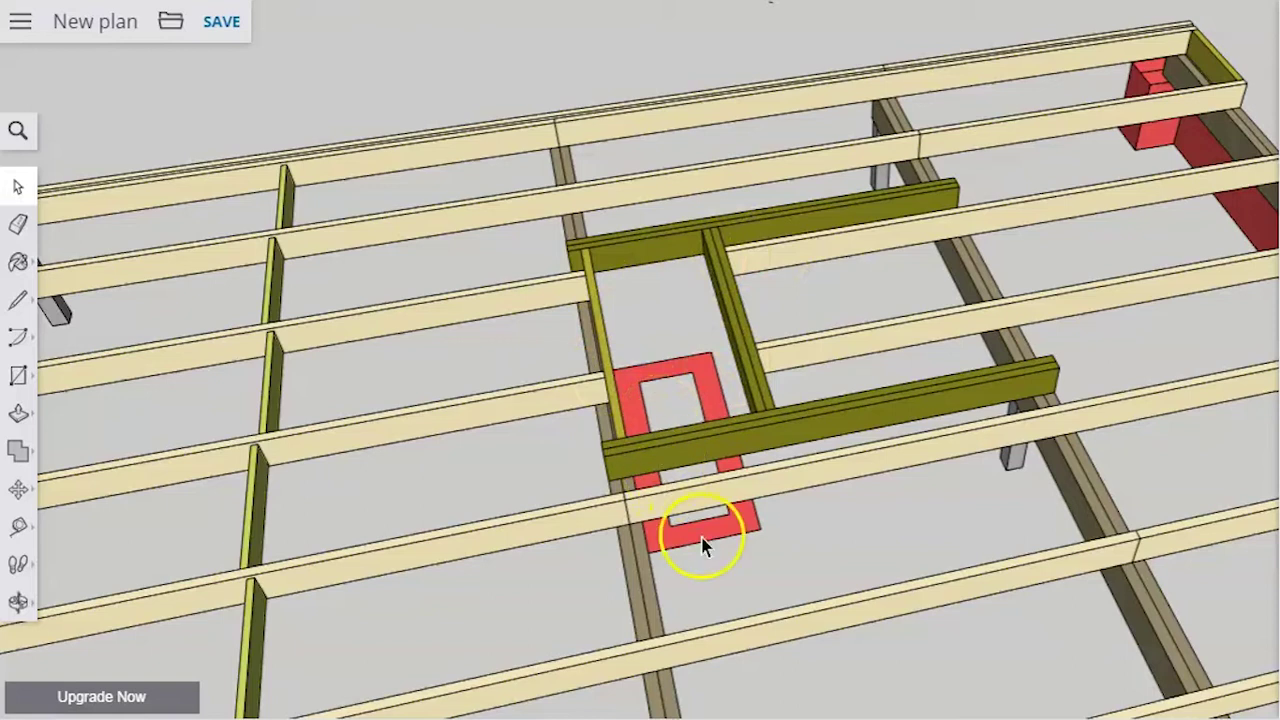
pyautogui.moveTo(703, 540); pyautogui.dragTo(755, 377, button='middle')
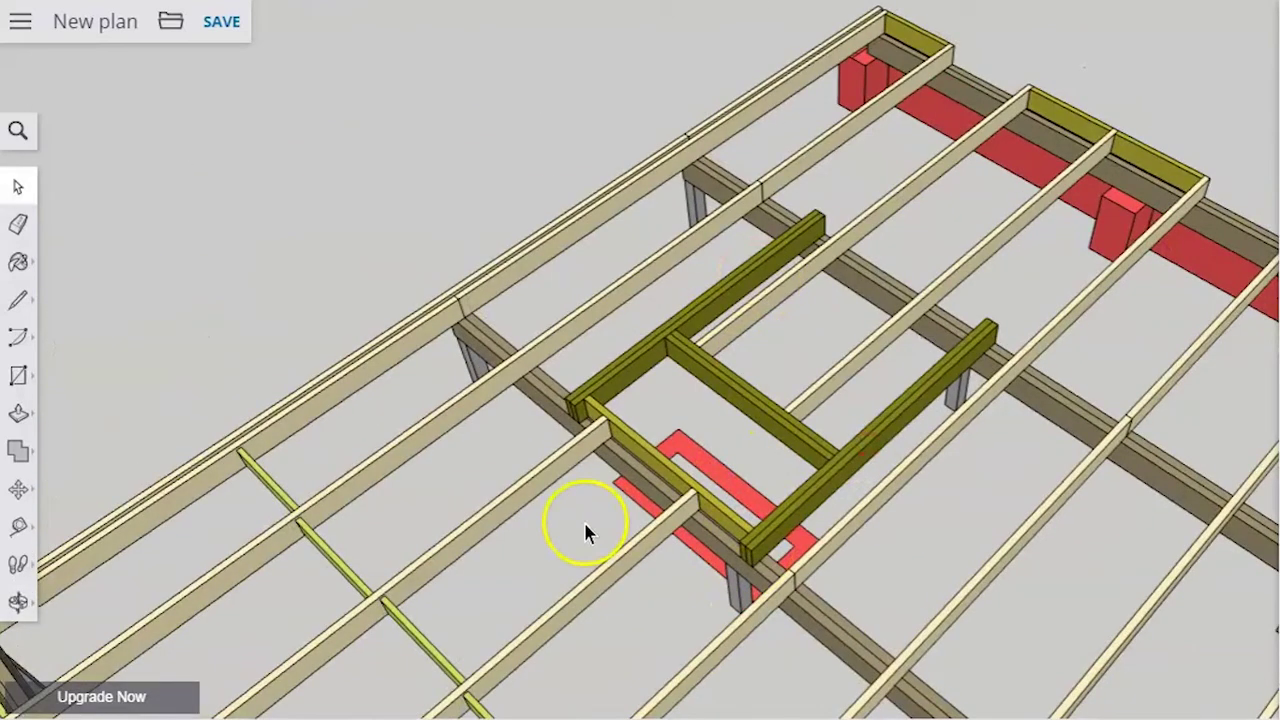
pyautogui.moveTo(709, 434); pyautogui.dragTo(847, 418, button='middle')
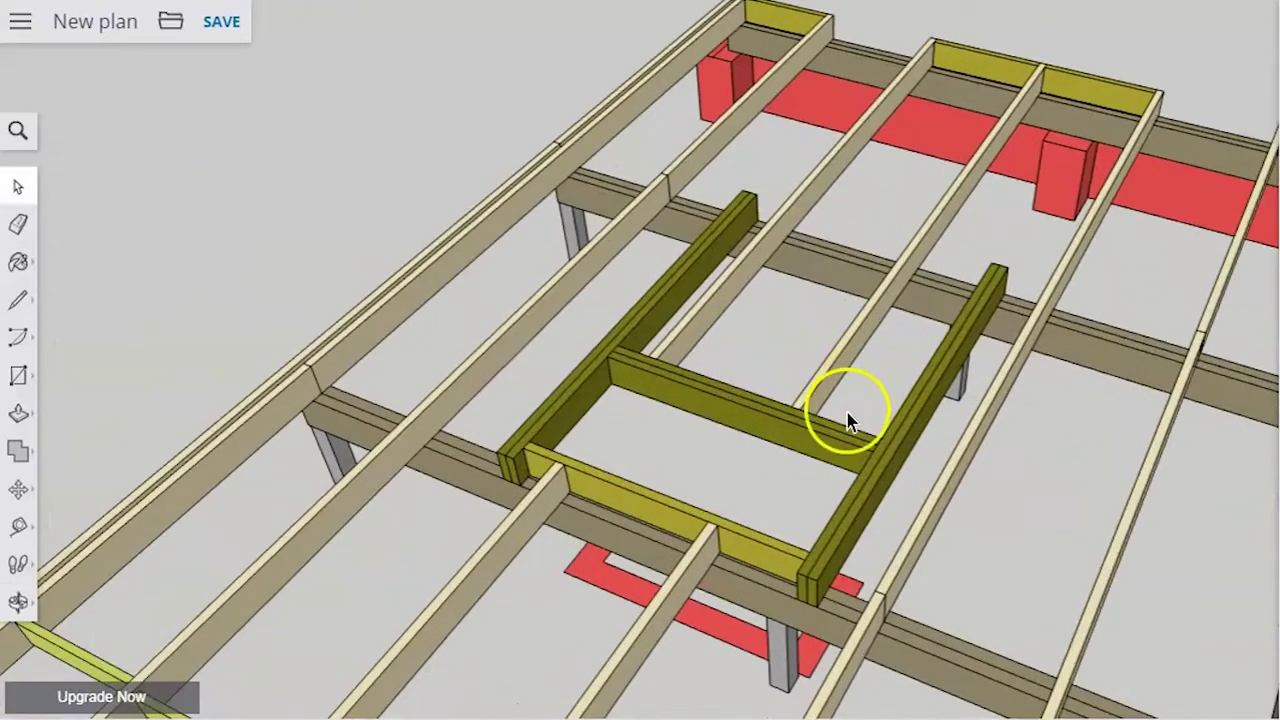
pyautogui.scroll(2, 771, 543)
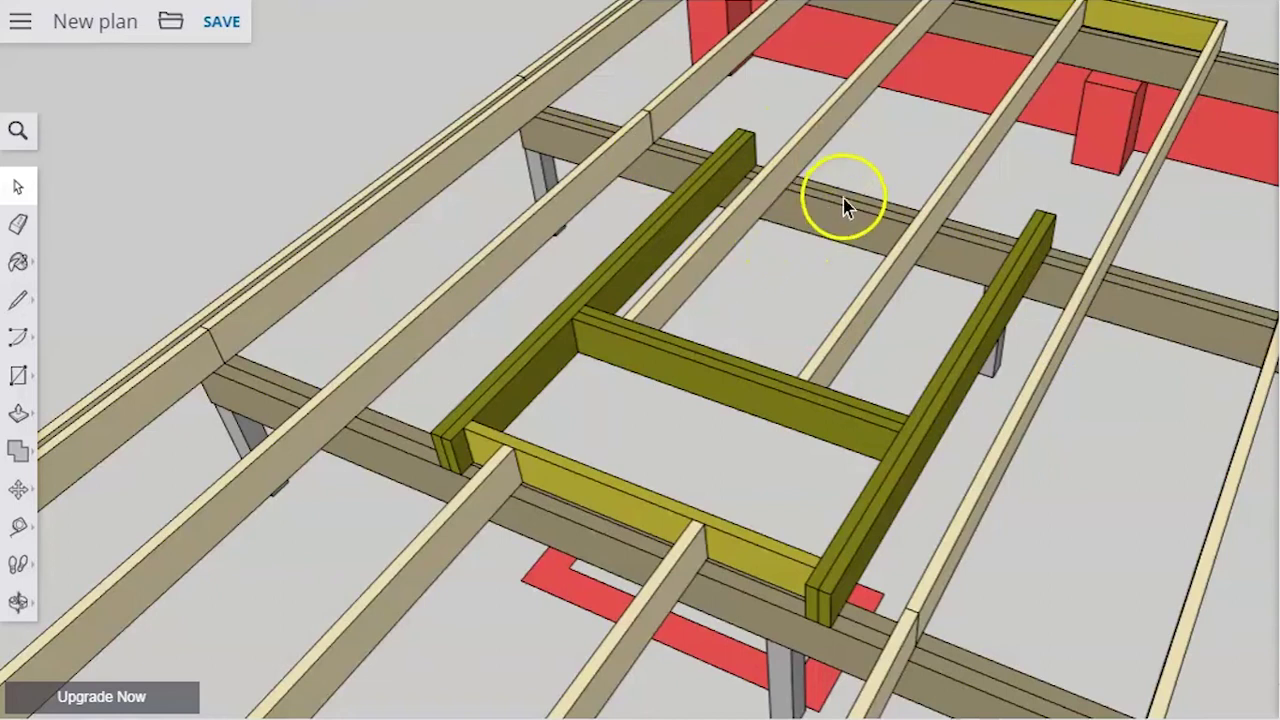
# Circle the framed opening to view its trimmers and header from several sides
pyautogui.moveTo(846, 200); pyautogui.dragTo(657, 440)
pyautogui.scroll(3, 657, 440)
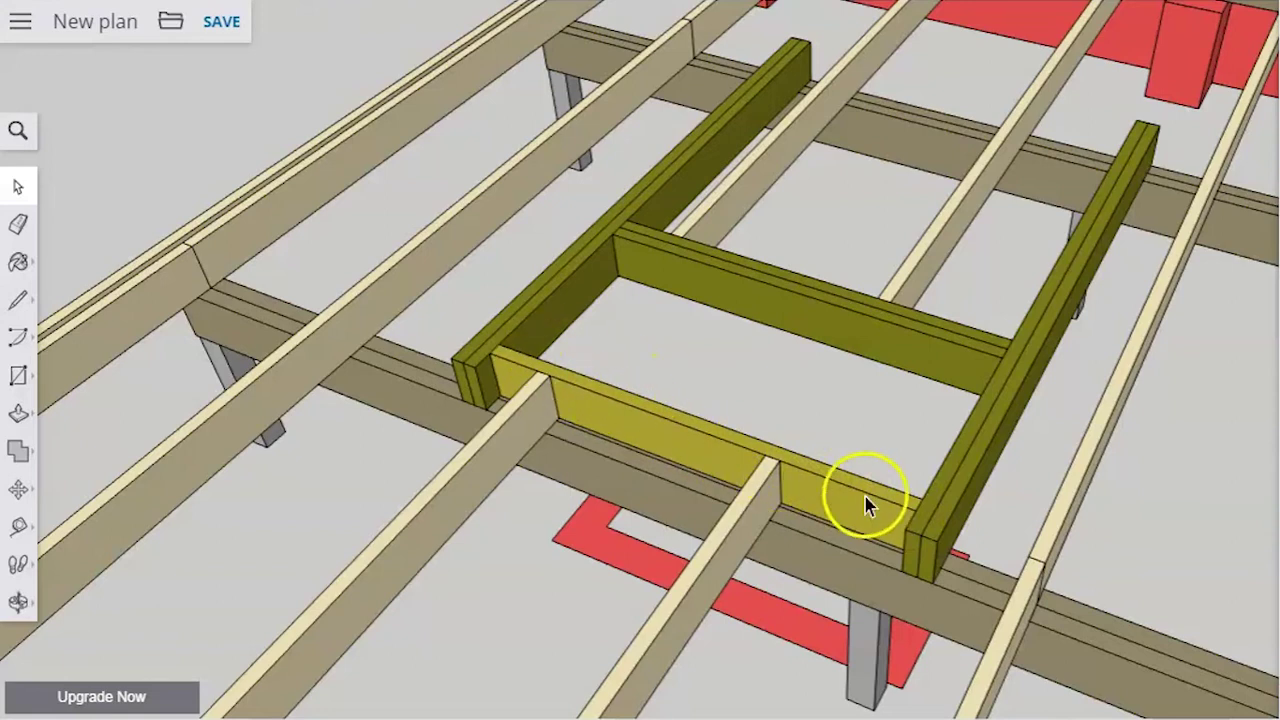
pyautogui.moveTo(896, 491); pyautogui.dragTo(528, 371)
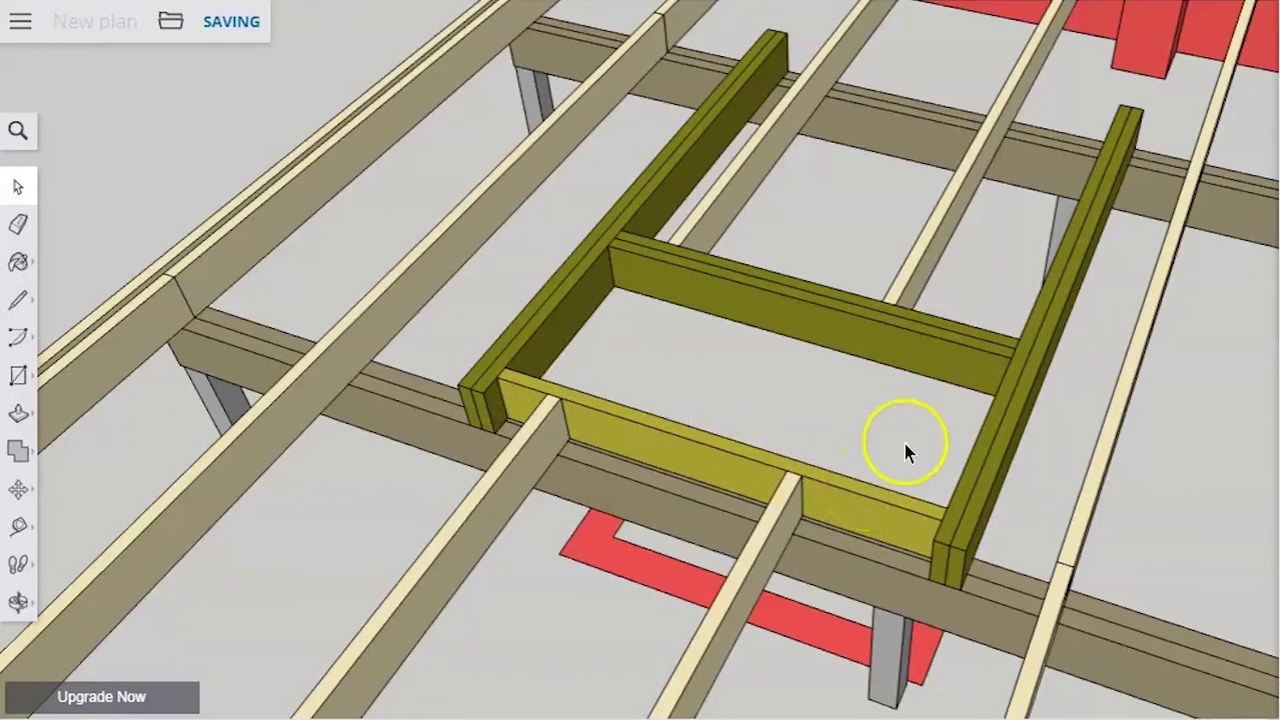
pyautogui.moveTo(1006, 408); pyautogui.dragTo(317, 494)
pyautogui.scroll(3, 758, 257)
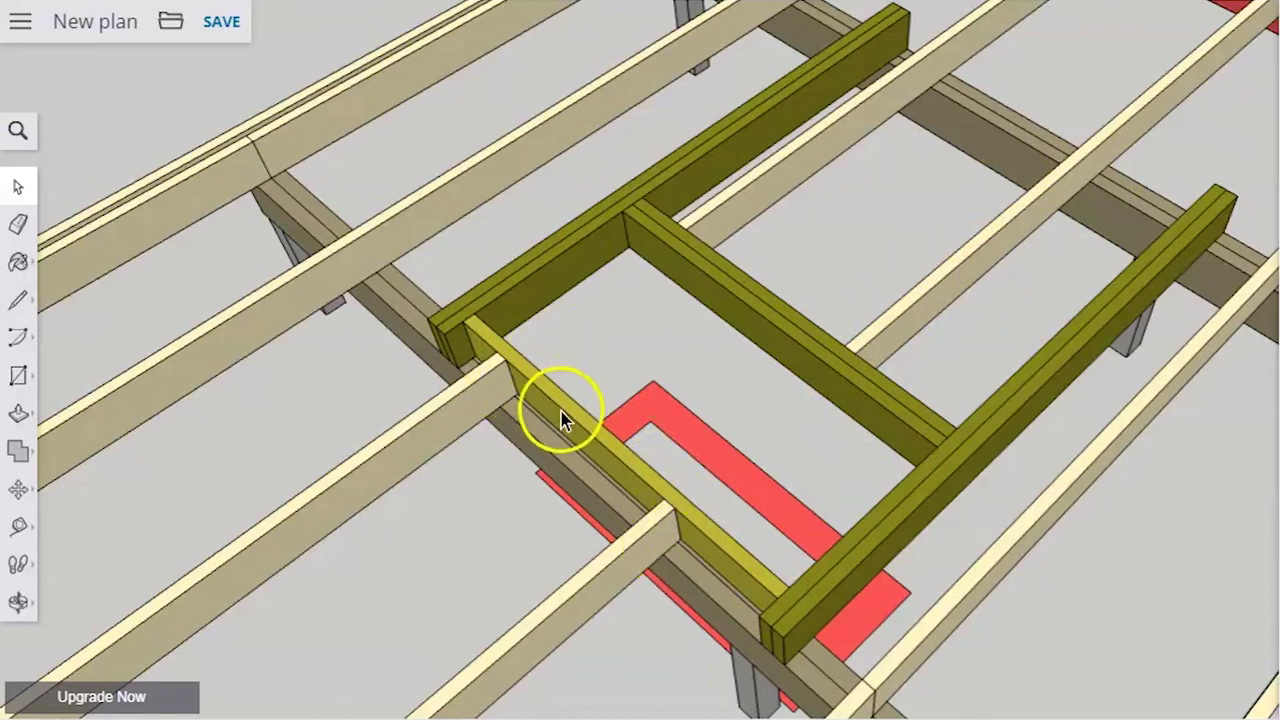
pyautogui.scroll(-5, 1010, 255)
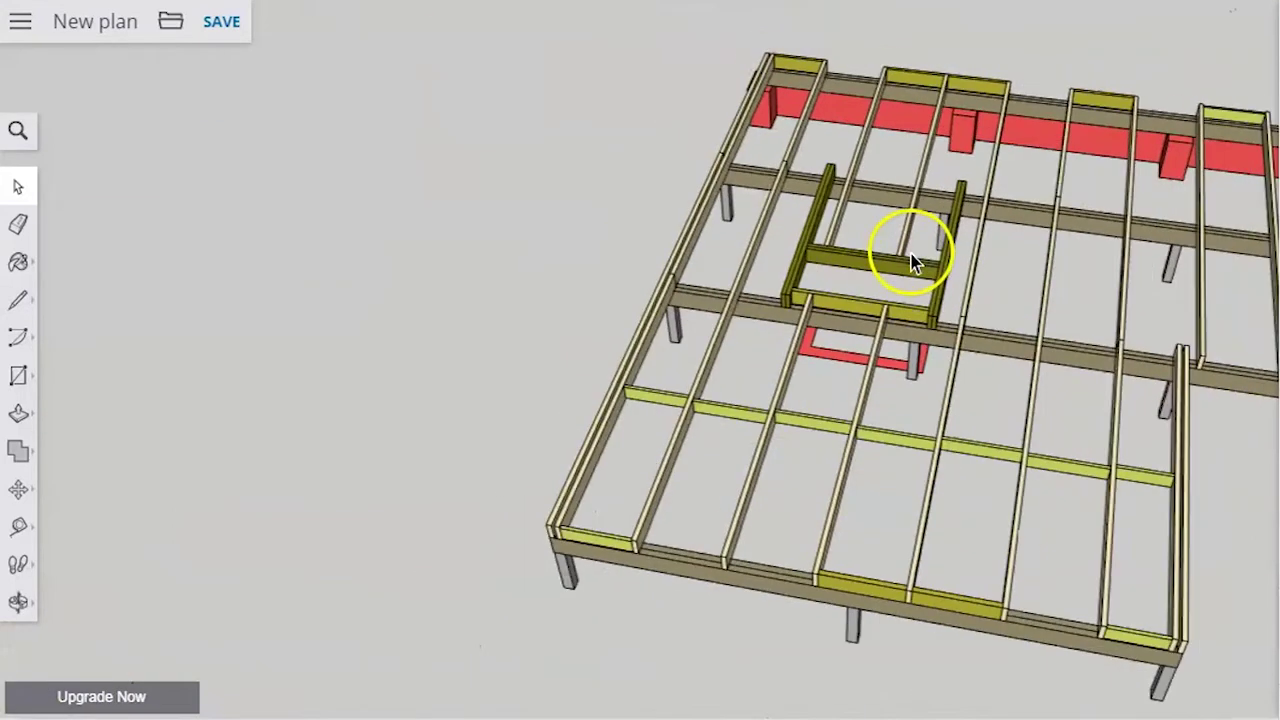
pyautogui.scroll(6, 1035, 628)
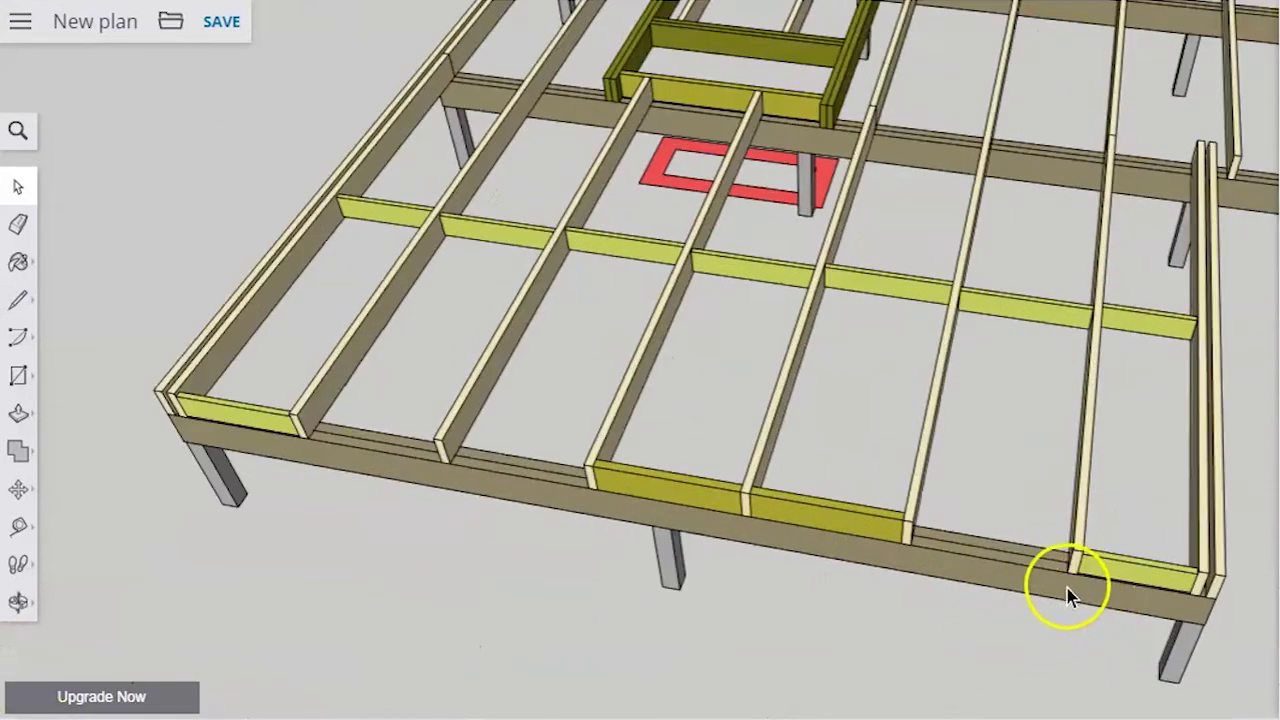
pyautogui.moveTo(1066, 586); pyautogui.dragTo(931, 497, button='middle')
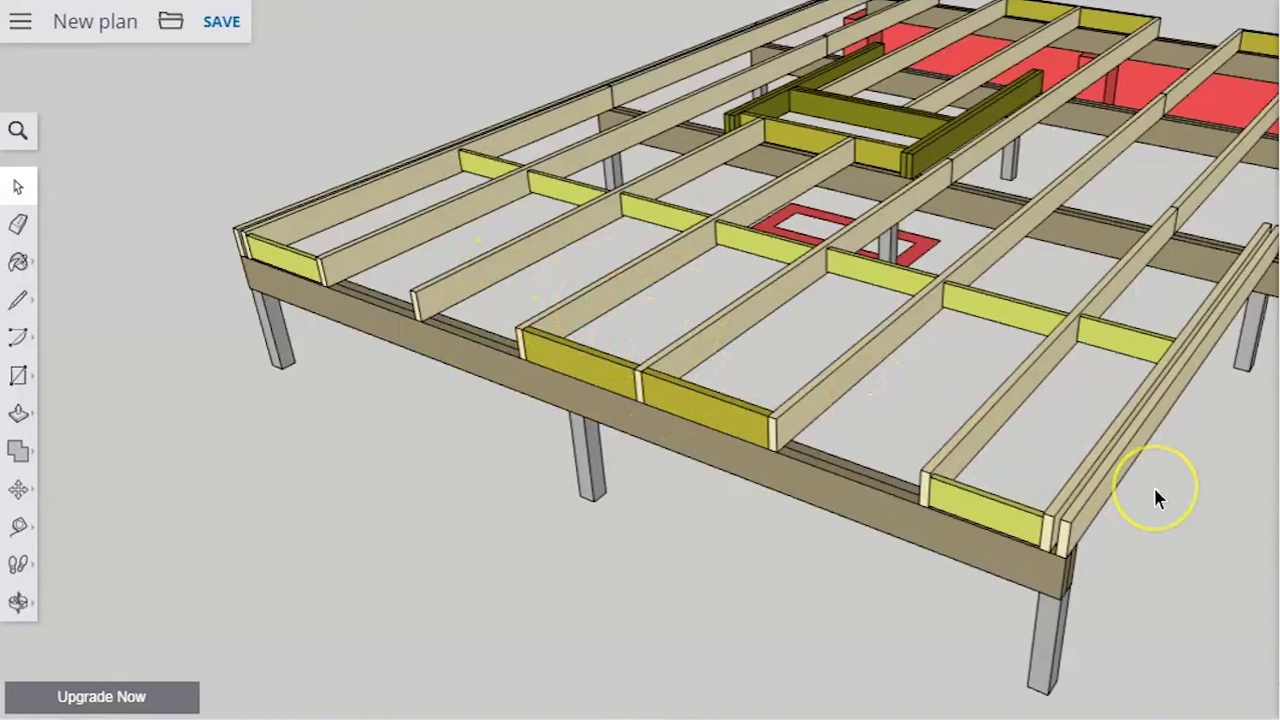
pyautogui.scroll(-3, 1153, 490)
pyautogui.moveTo(800, 380); pyautogui.dragTo(575, 332, button='middle')
pyautogui.scroll(3, 820, 408)
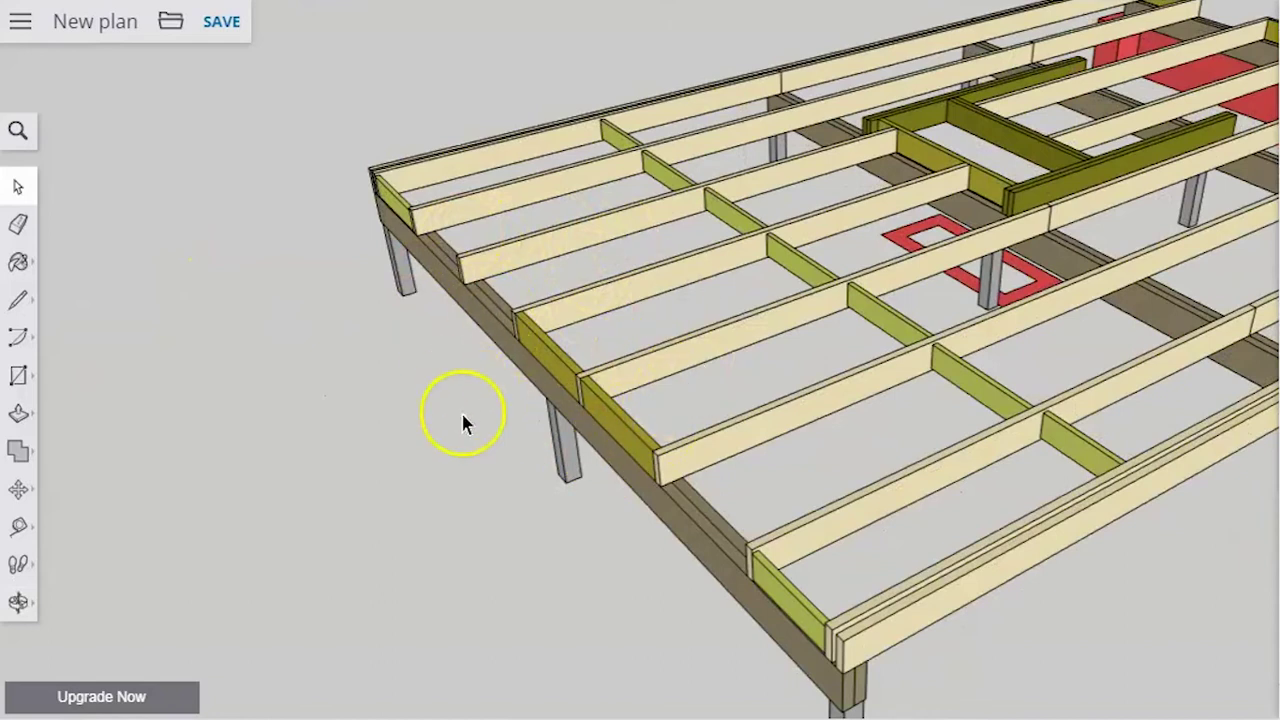
pyautogui.click(533, 365)
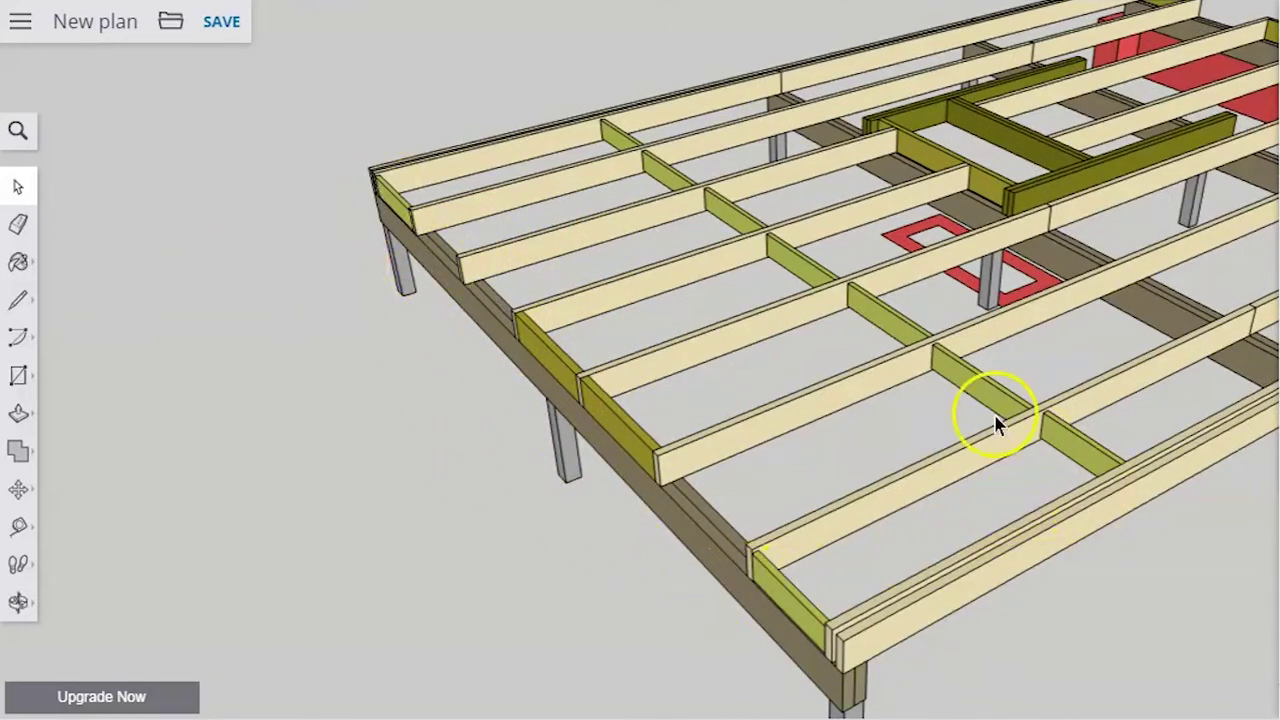
pyautogui.moveTo(617, 425); pyautogui.dragTo(957, 363, button='middle')
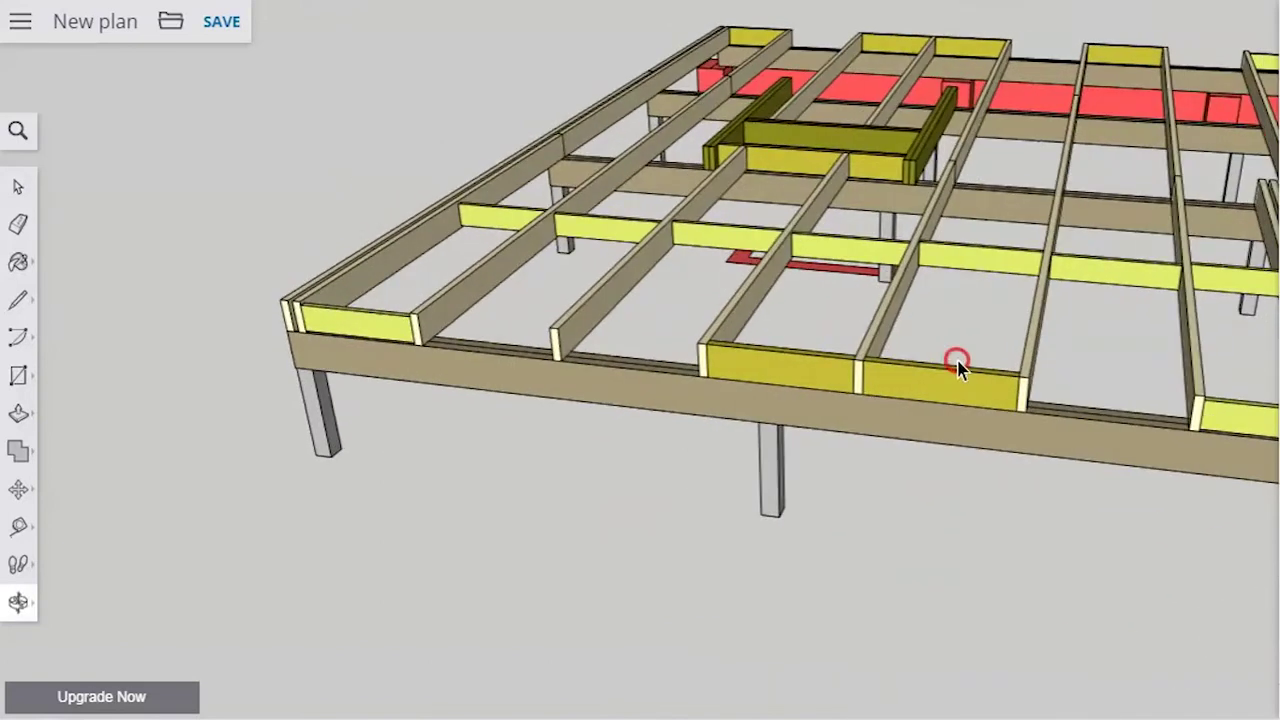
pyautogui.scroll(-2, 180, 275)
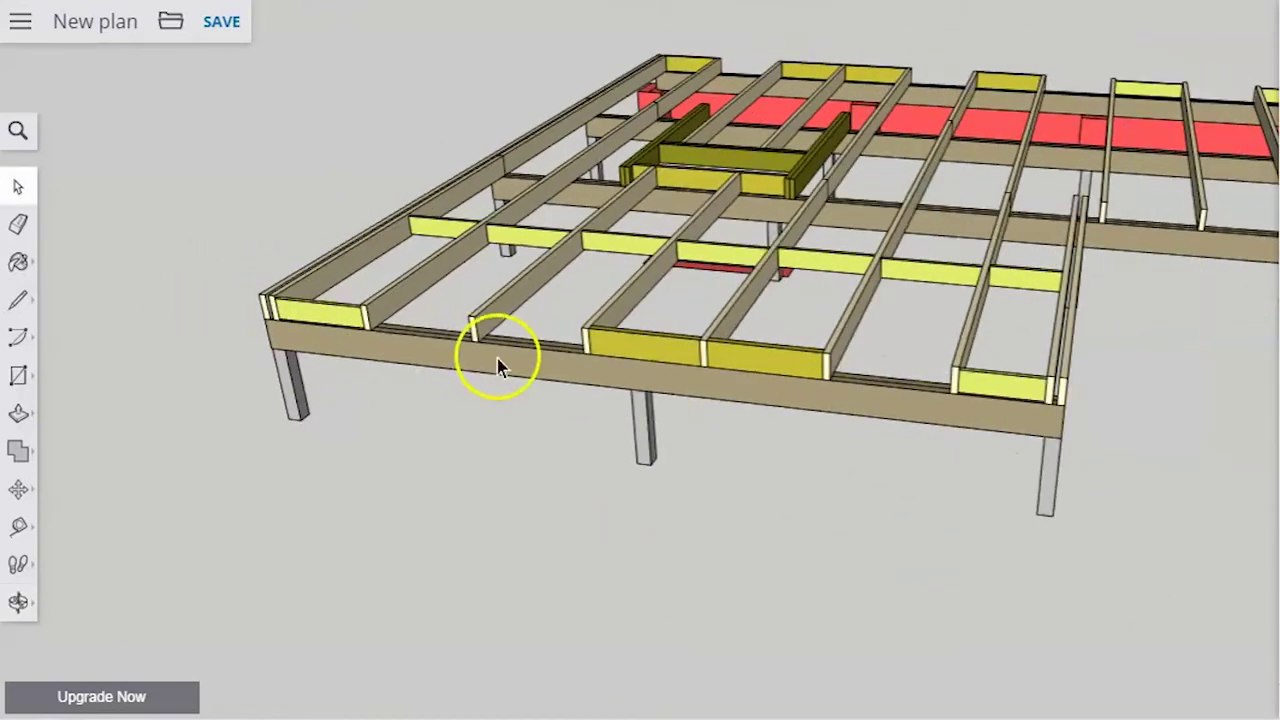
pyautogui.scroll(1, 846, 406)
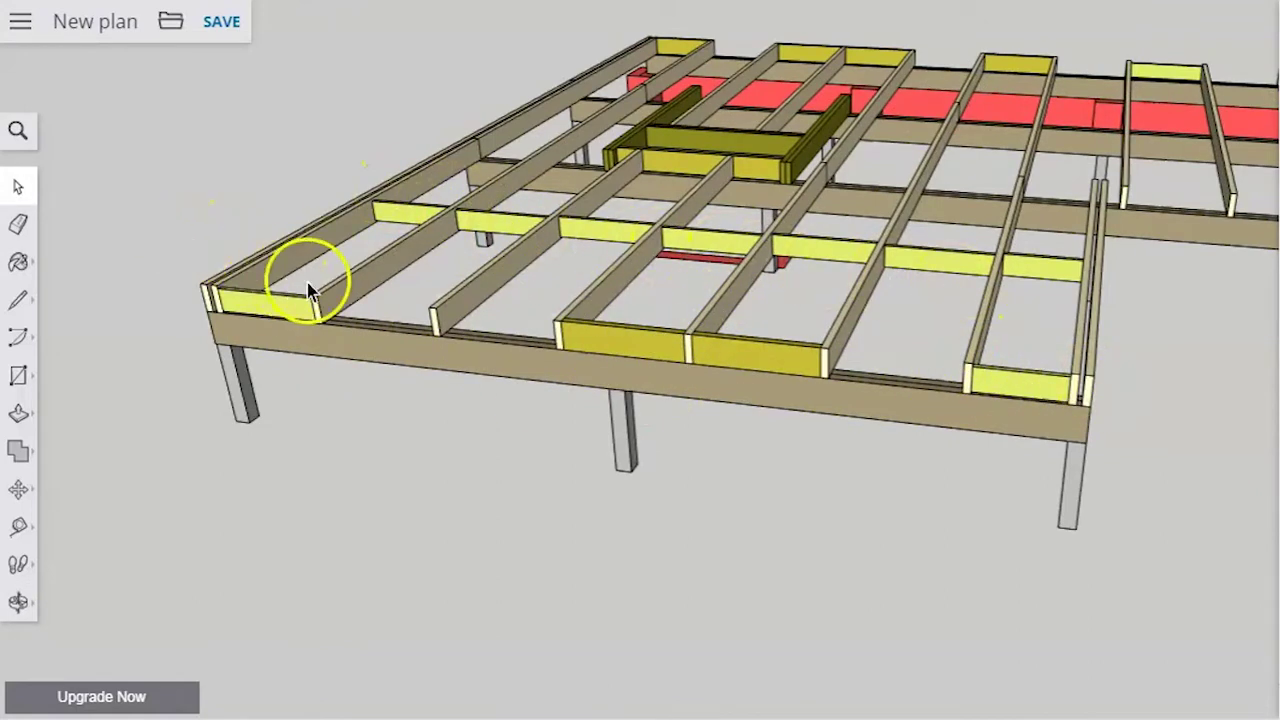
pyautogui.moveTo(975, 320); pyautogui.dragTo(1013, 380, button='middle')
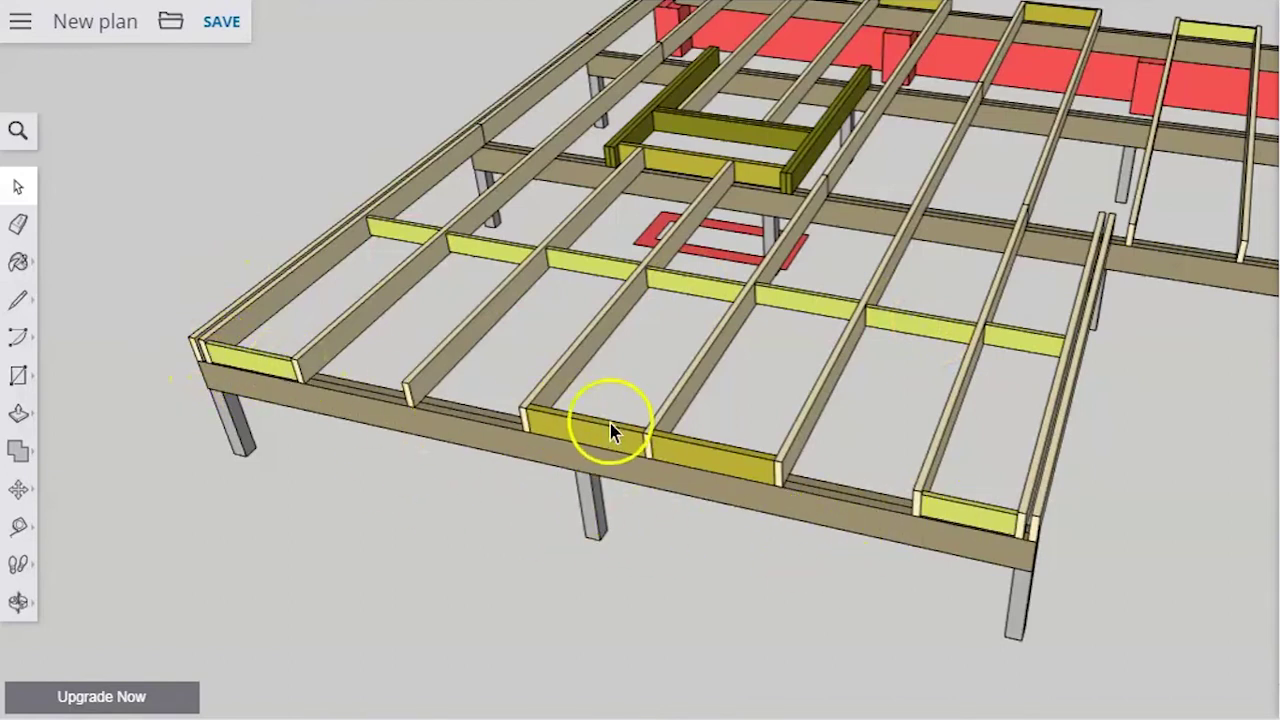
pyautogui.scroll(-3, 620, 505)
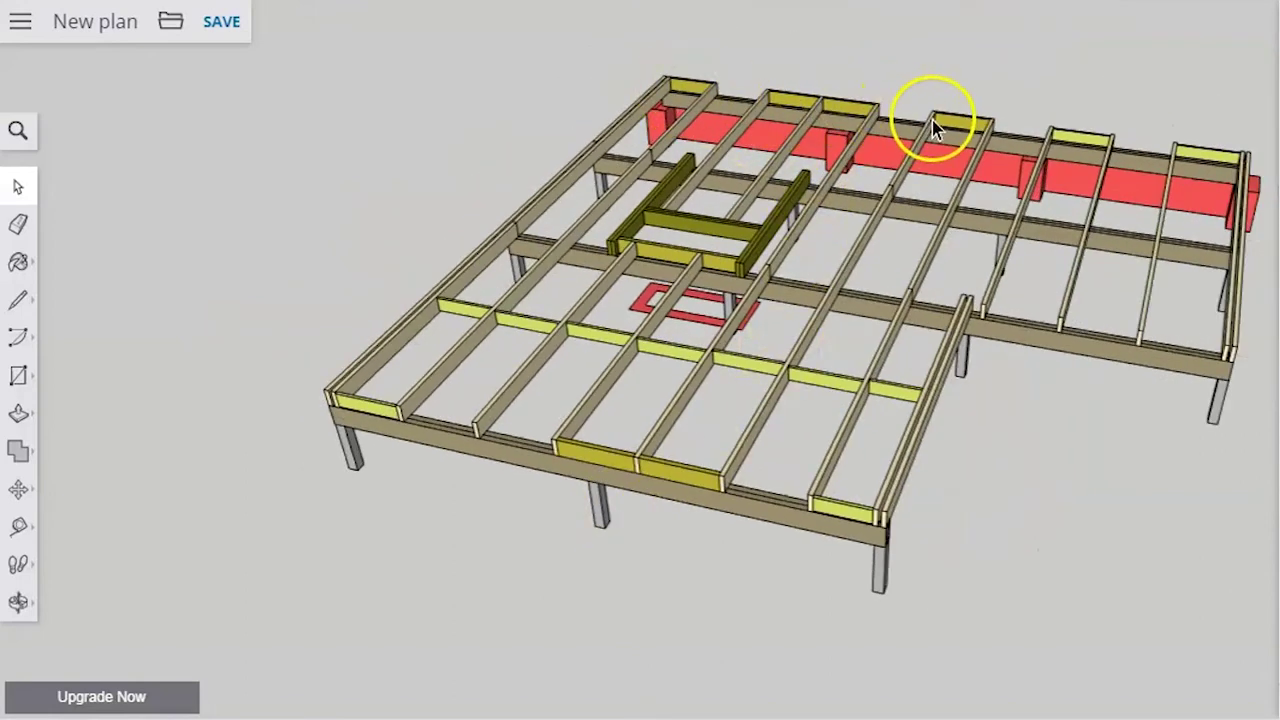
pyautogui.moveTo(907, 420); pyautogui.dragTo(1183, 634, button='middle')
# Zoom out, then orbit about 180° so the red beam runs along the near edge
pyautogui.scroll(3, 1183, 634)
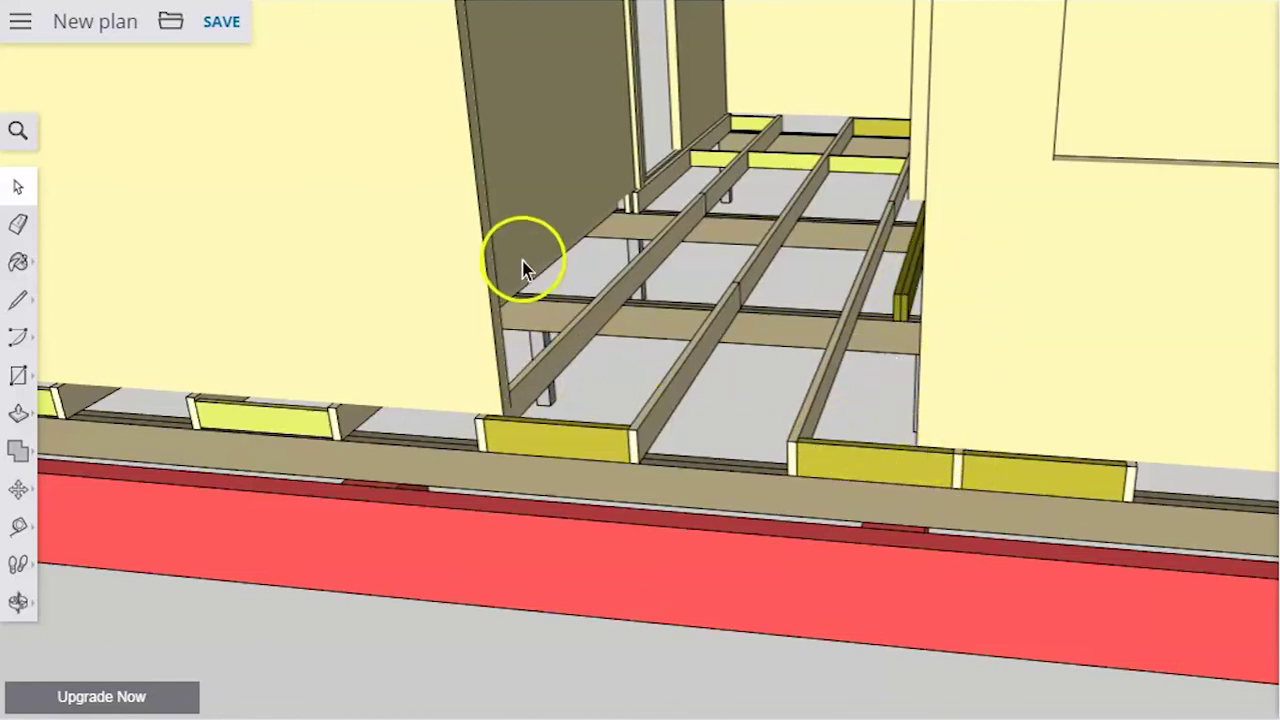
pyautogui.scroll(-5, 803, 432)
pyautogui.scroll(-3, 877, 429)
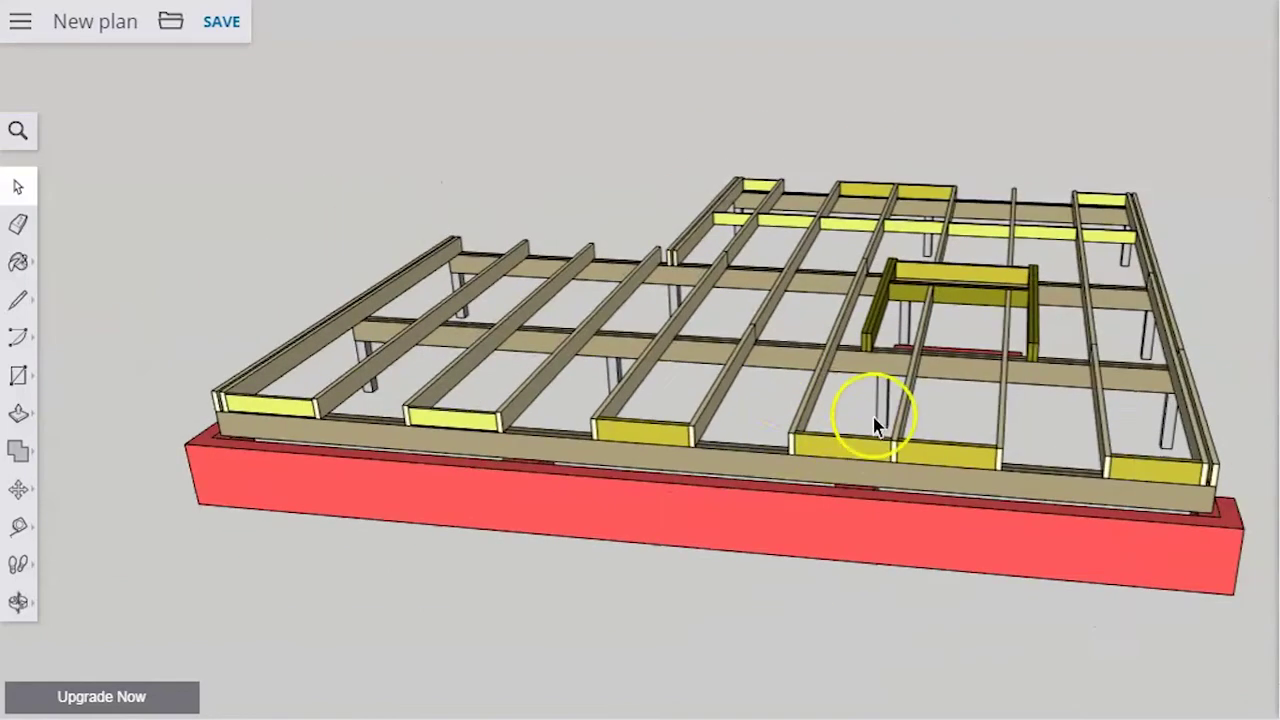
pyautogui.scroll(-3, 657, 355)
pyautogui.moveTo(626, 346); pyautogui.dragTo(928, 416)
# Orbit back to the front and zoom in and out over the framed opening and beam
pyautogui.moveTo(892, 587); pyautogui.dragTo(420, 455)
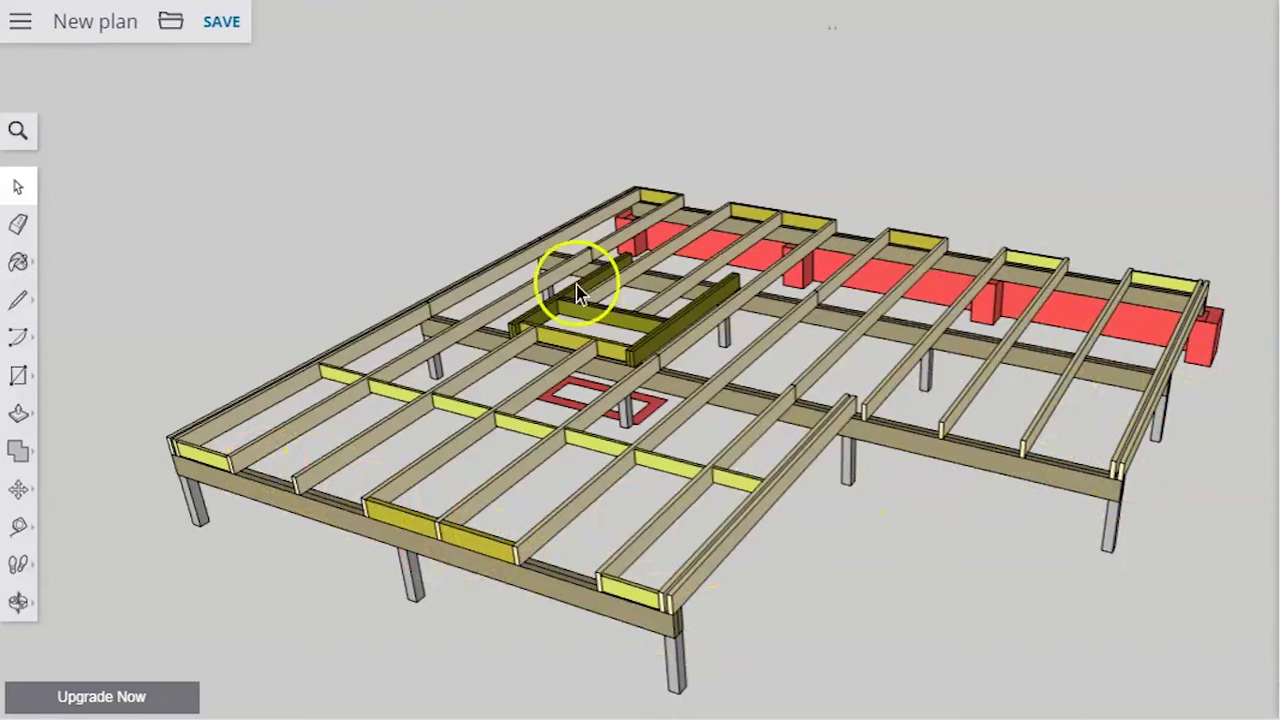
pyautogui.scroll(2, 551, 289)
pyautogui.scroll(2, 634, 394)
pyautogui.scroll(2, 634, 394)
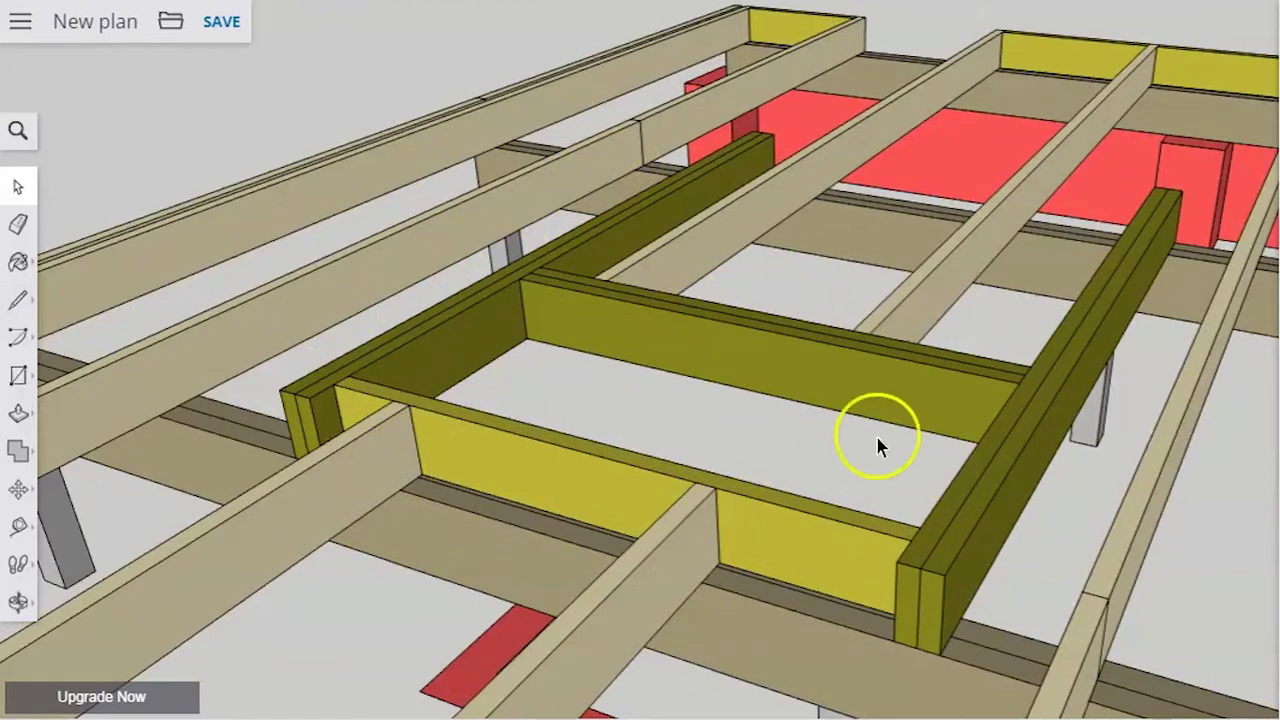
pyautogui.scroll(-5, 923, 294)
pyautogui.scroll(3, 894, 623)
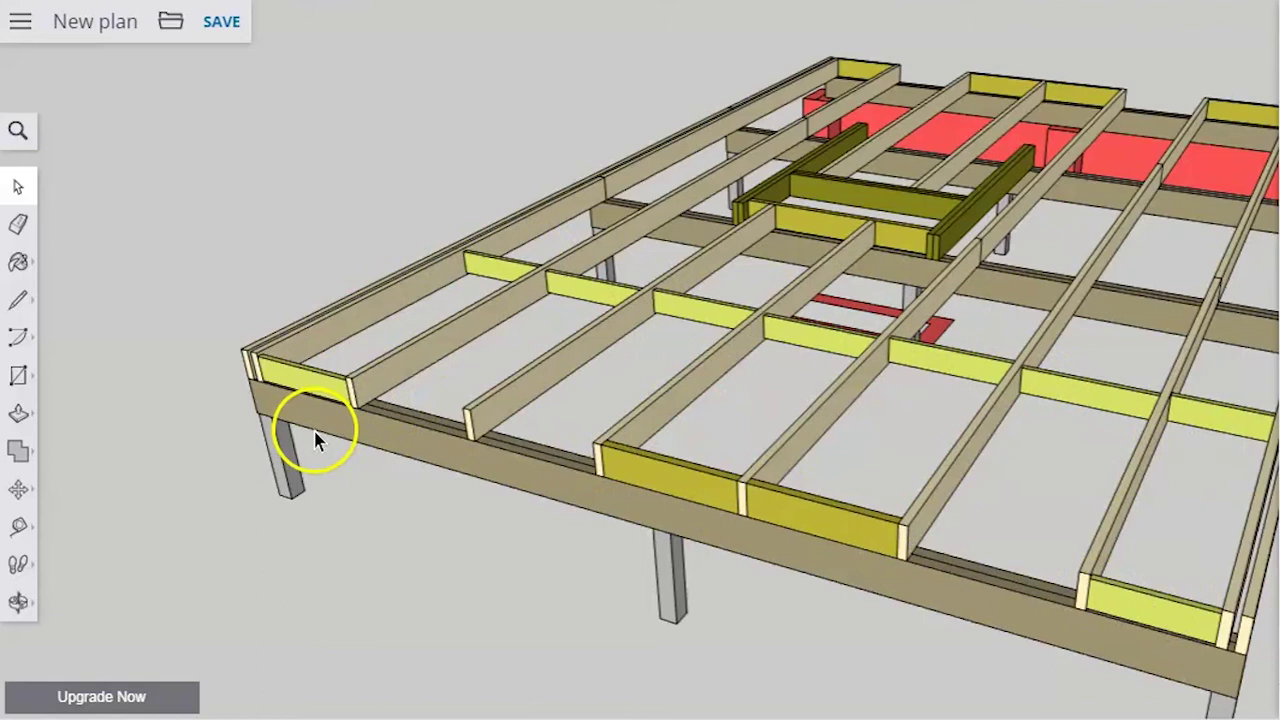
pyautogui.scroll(-3, 847, 478)
pyautogui.scroll(4, 887, 475)
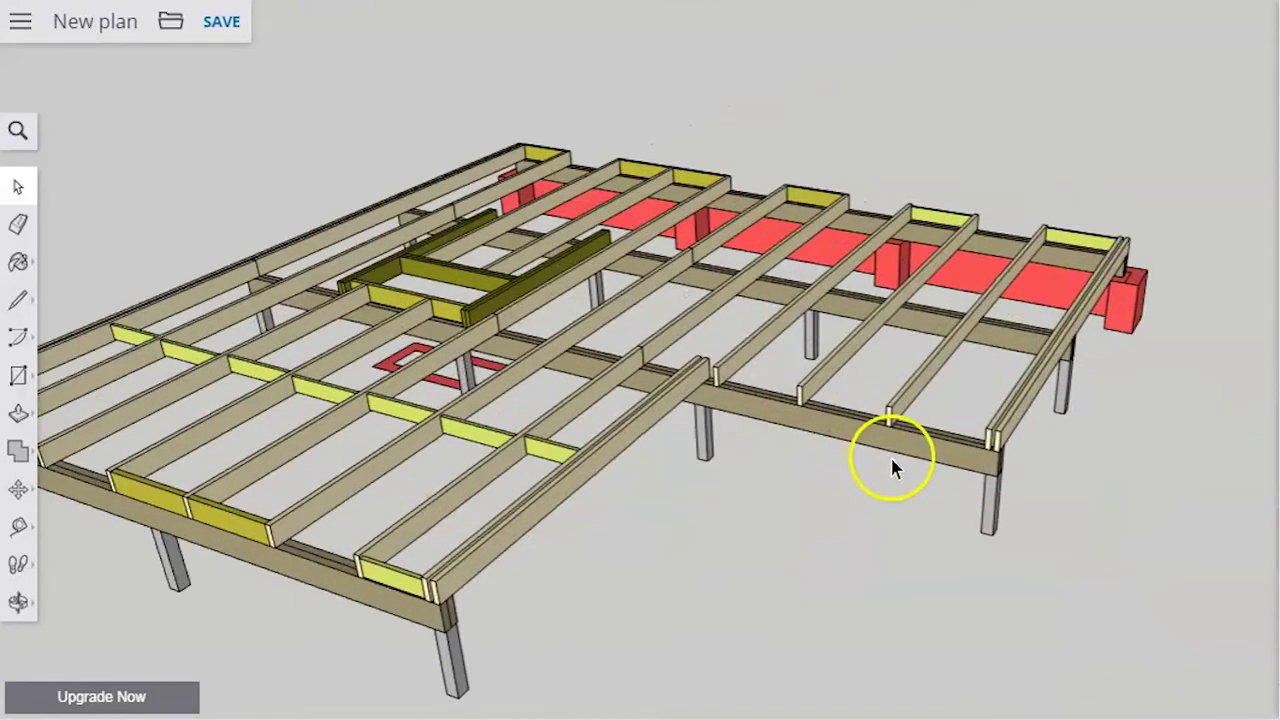
# Orbit to eye level at the beam-post corner, then look down on the joists
pyautogui.moveTo(1103, 531); pyautogui.dragTo(902, 299, button='middle')
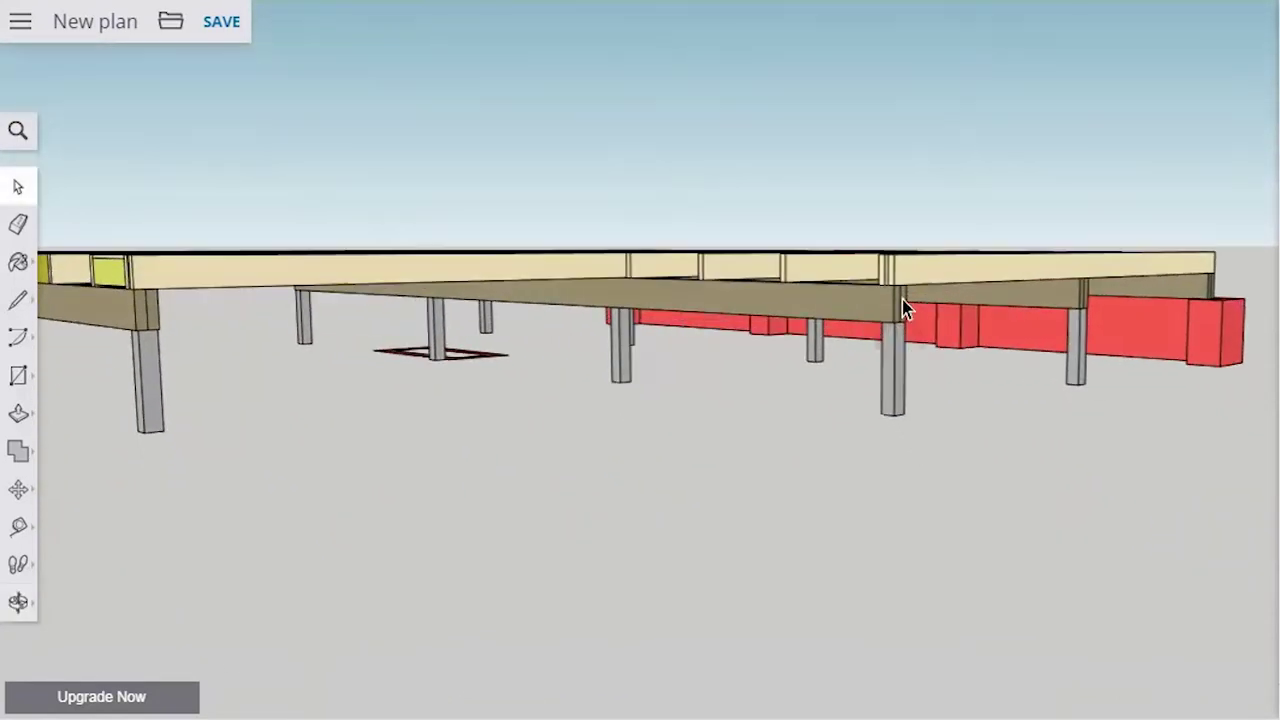
pyautogui.scroll(4, 896, 299)
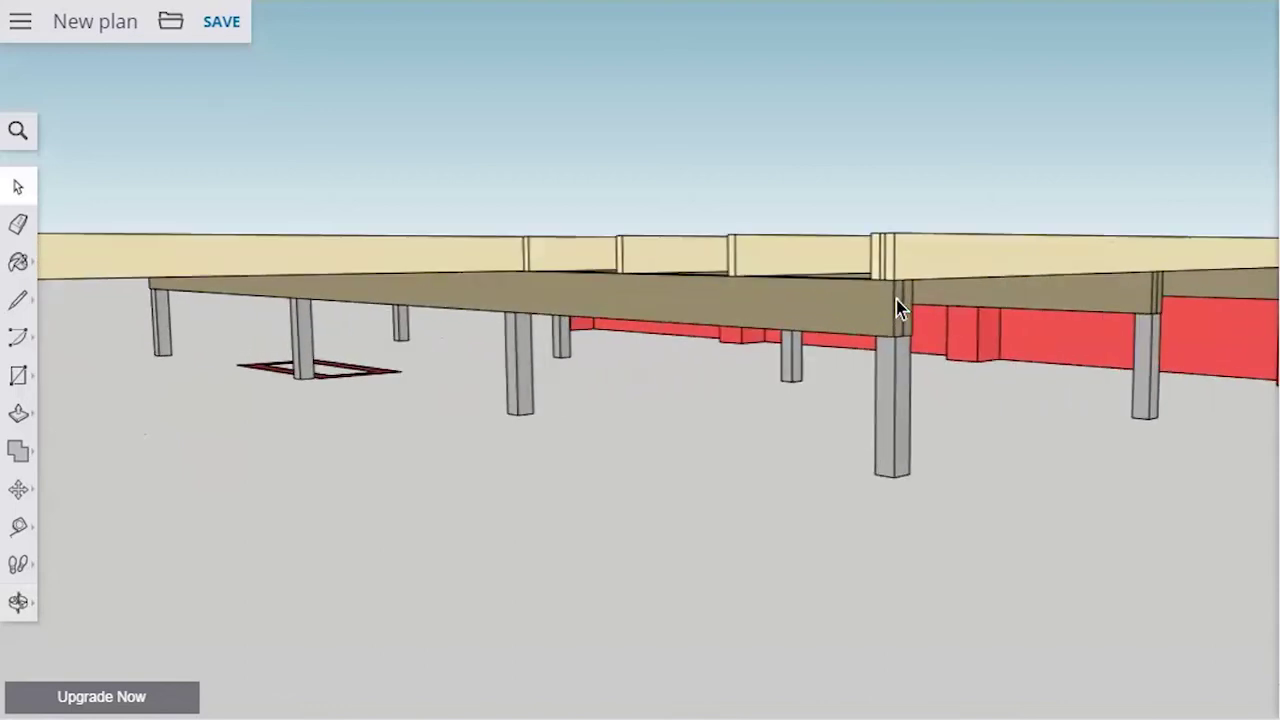
pyautogui.scroll(2, 897, 308)
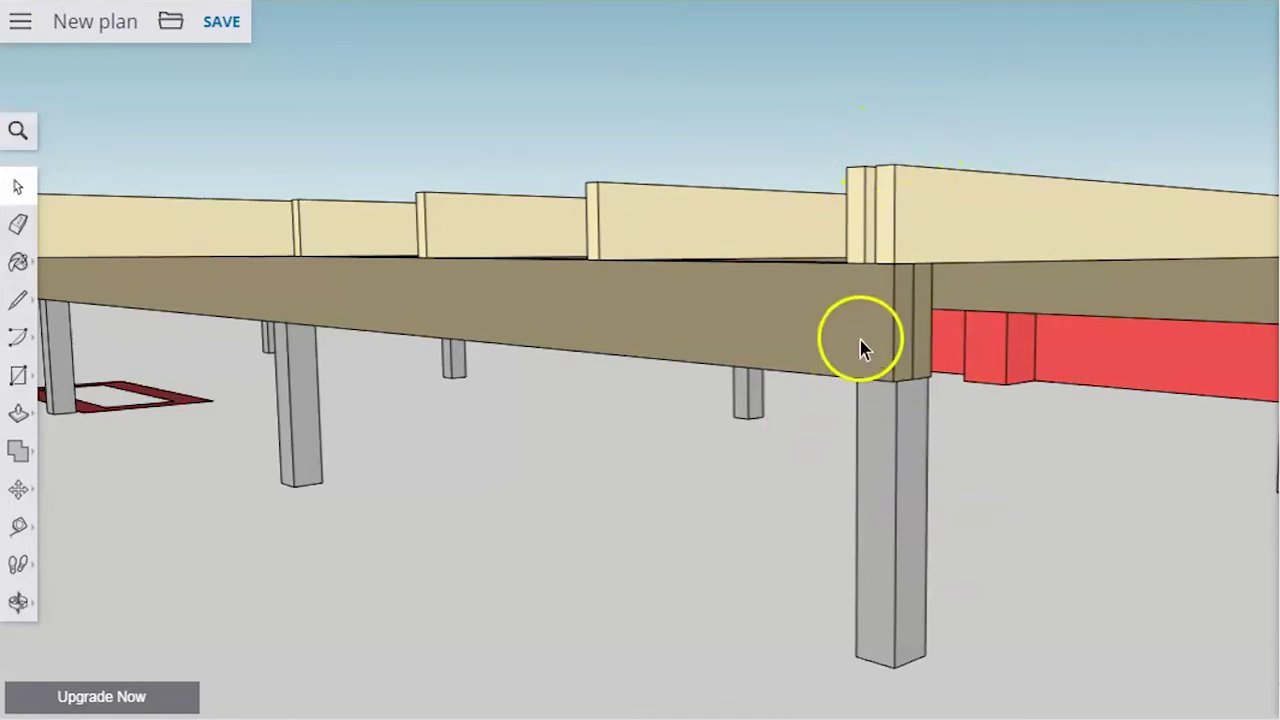
pyautogui.moveTo(863, 323); pyautogui.dragTo(750, 325, button='middle')
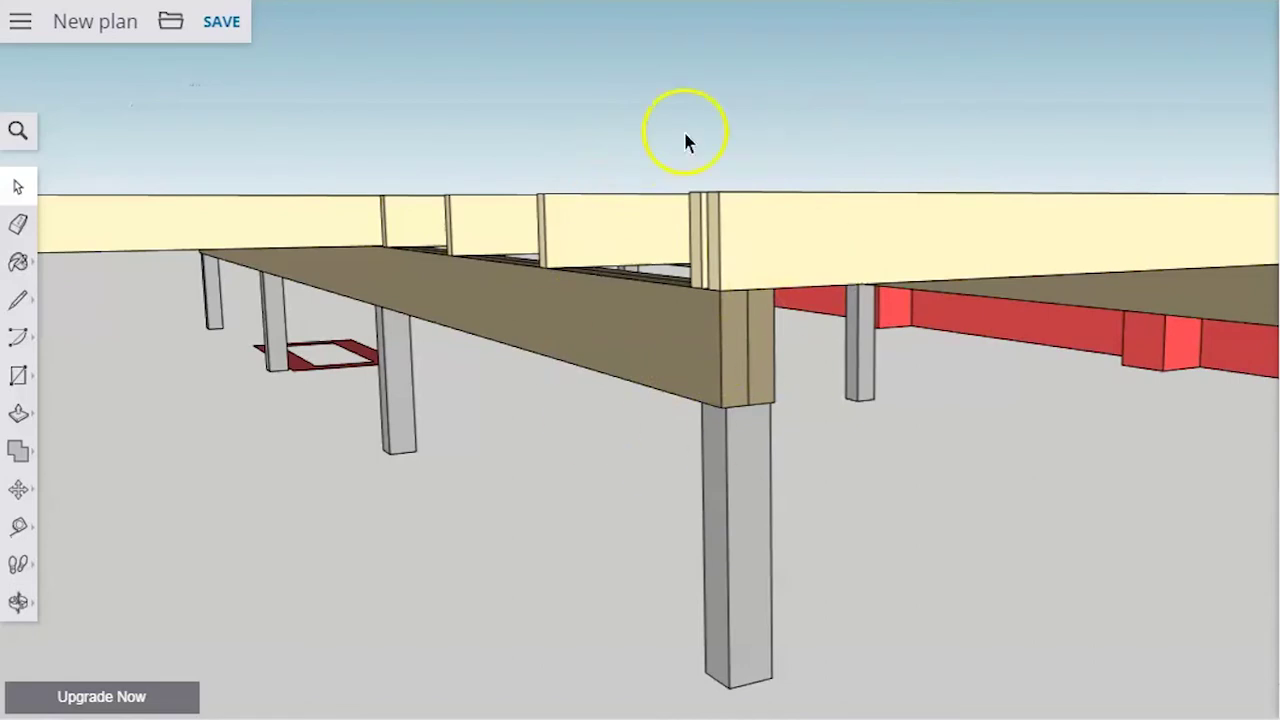
pyautogui.moveTo(680, 323); pyautogui.dragTo(817, 429, button='middle')
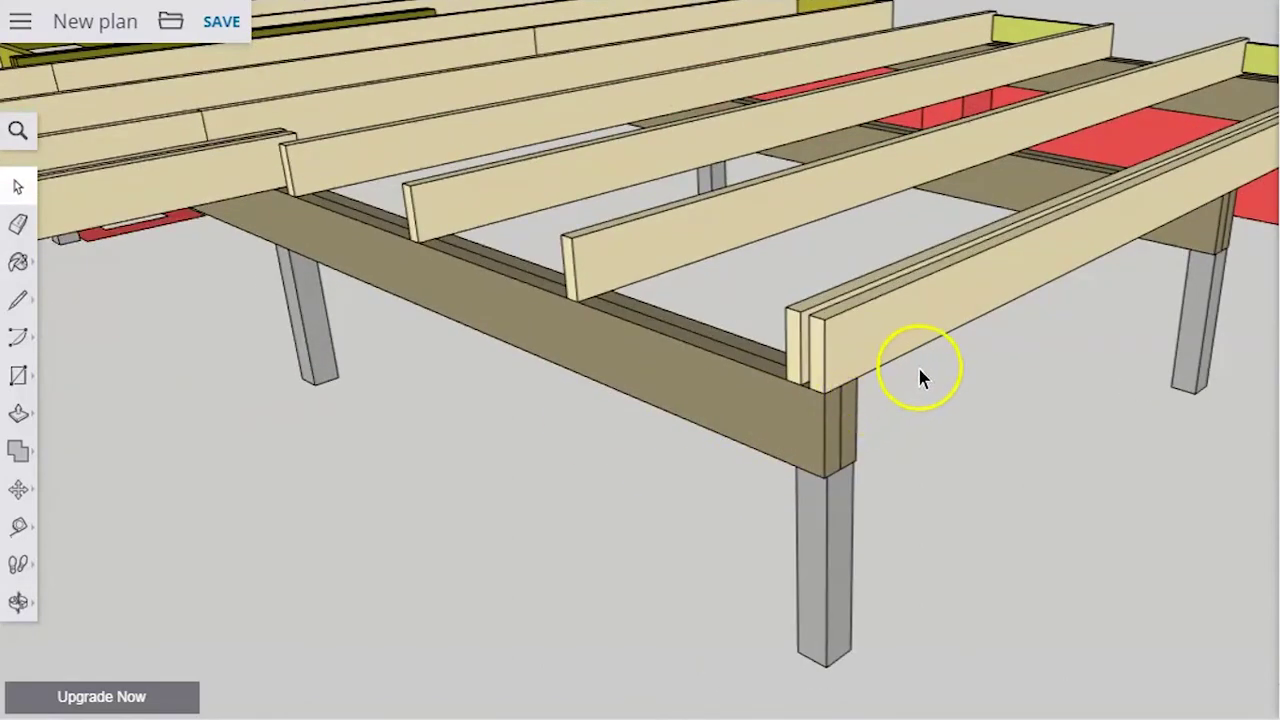
pyautogui.scroll(-10, 656, 503)
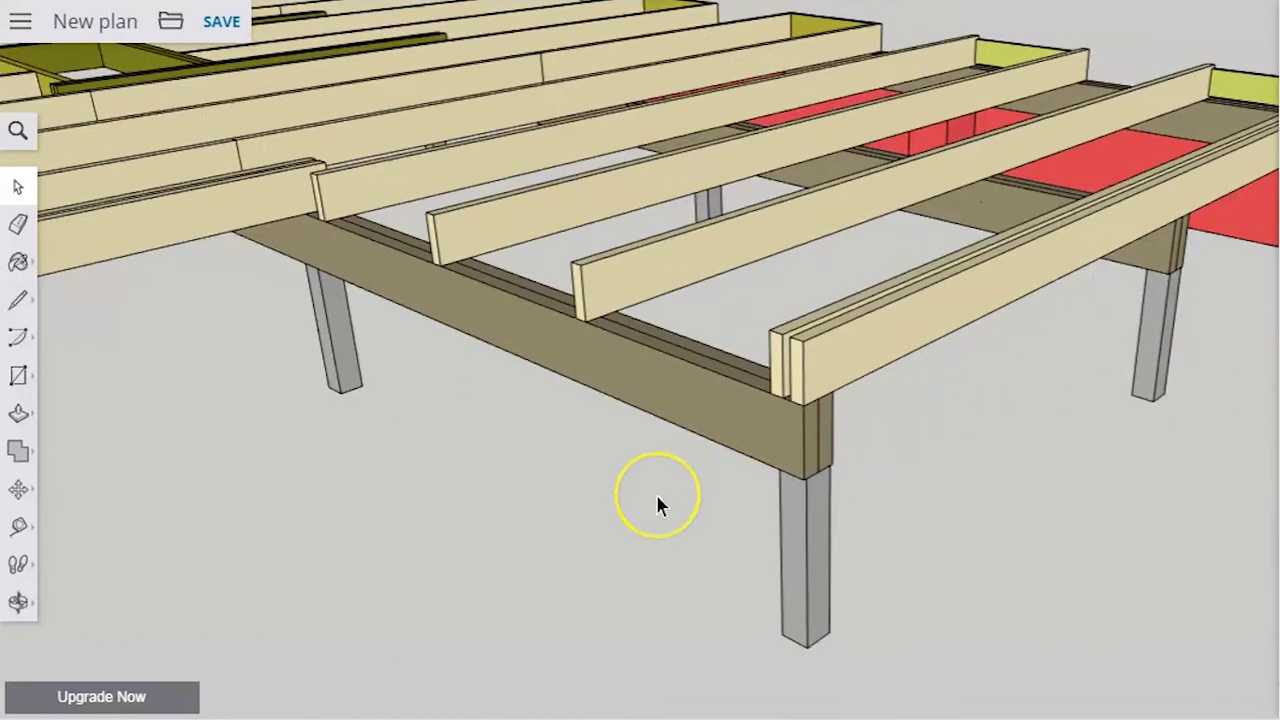
# Switch to the bare-beams scene and bring the beam corner down to eye level
pyautogui.click(366, 517)
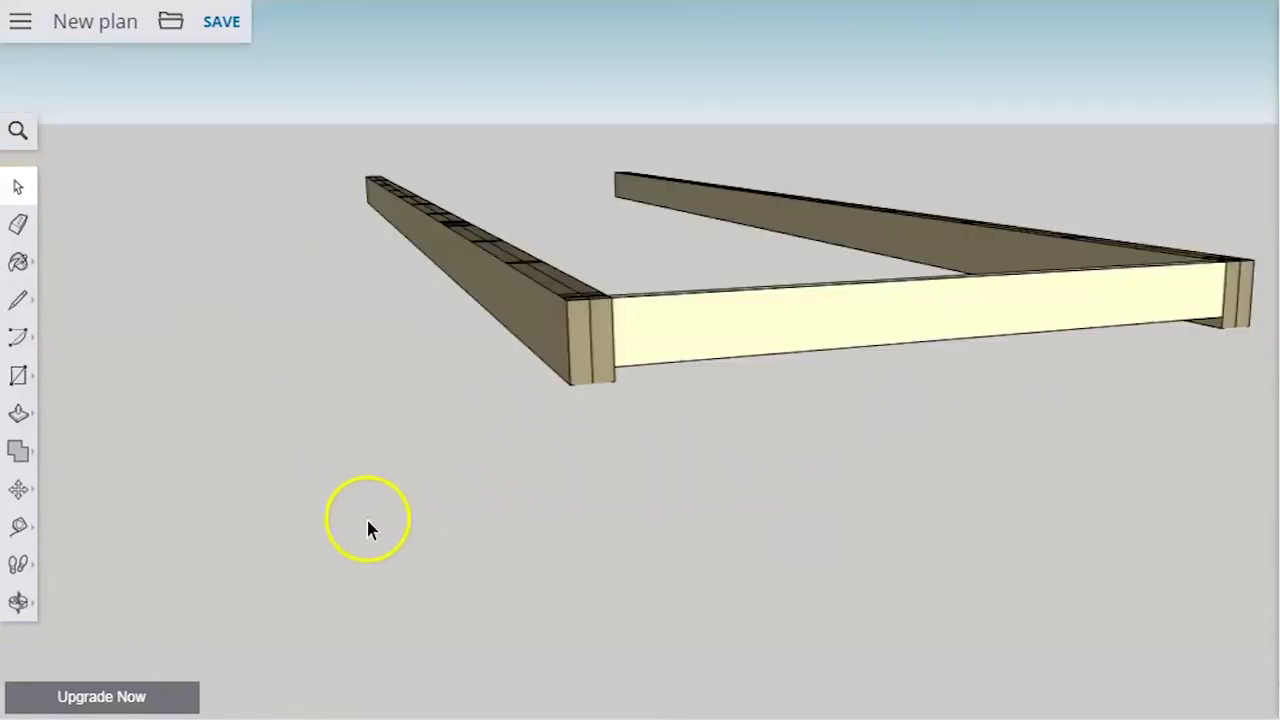
pyautogui.moveTo(810, 415); pyautogui.dragTo(703, 408, button='middle')
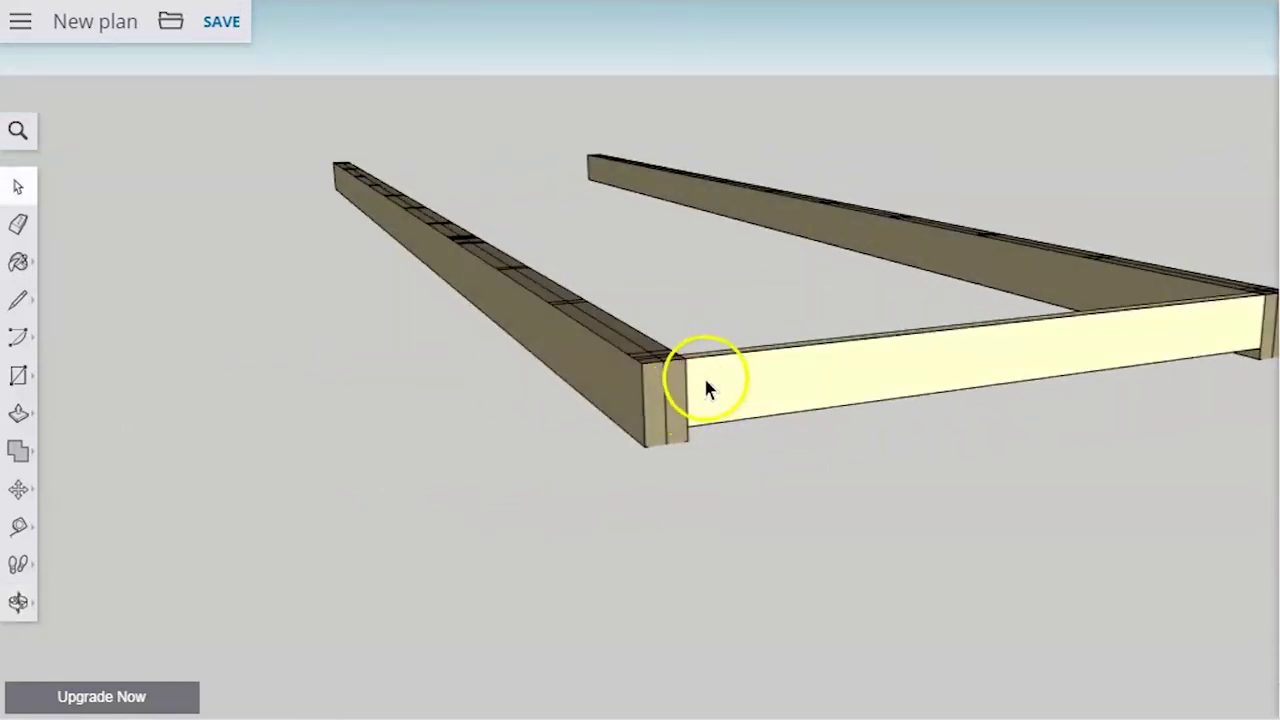
pyautogui.scroll(5, 663, 366)
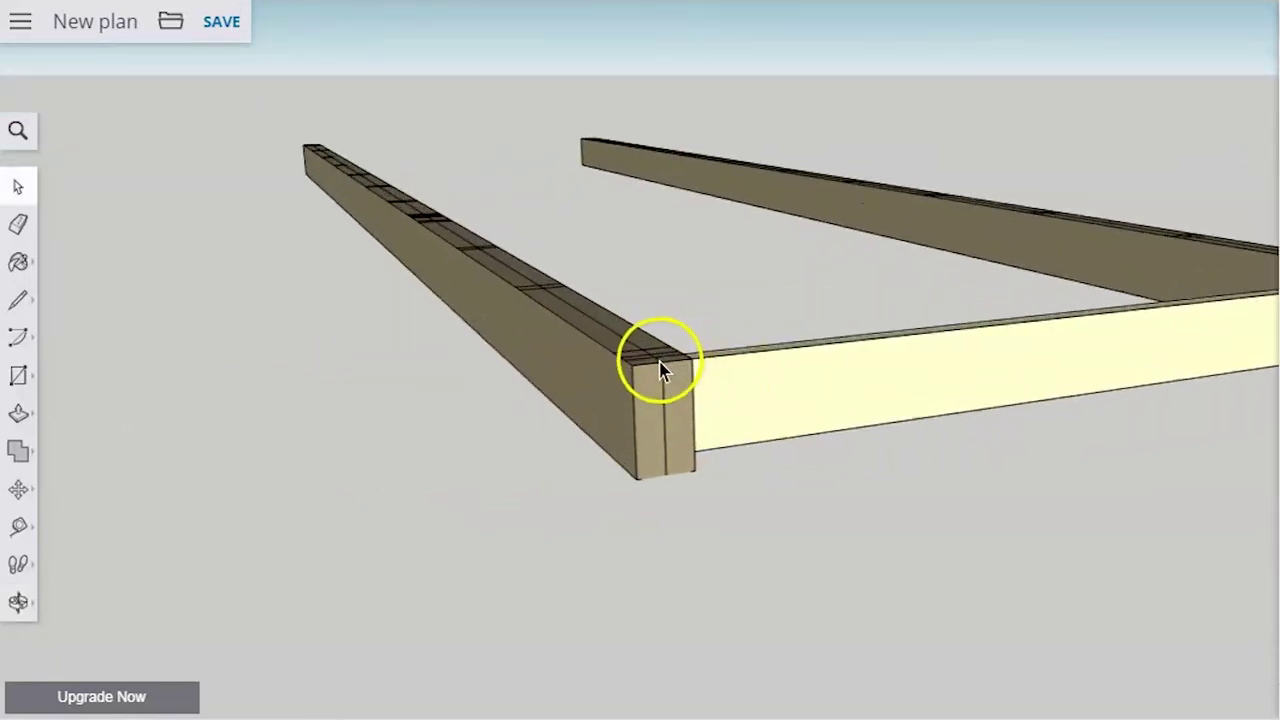
pyautogui.moveTo(666, 366); pyautogui.dragTo(688, 353, button='middle')
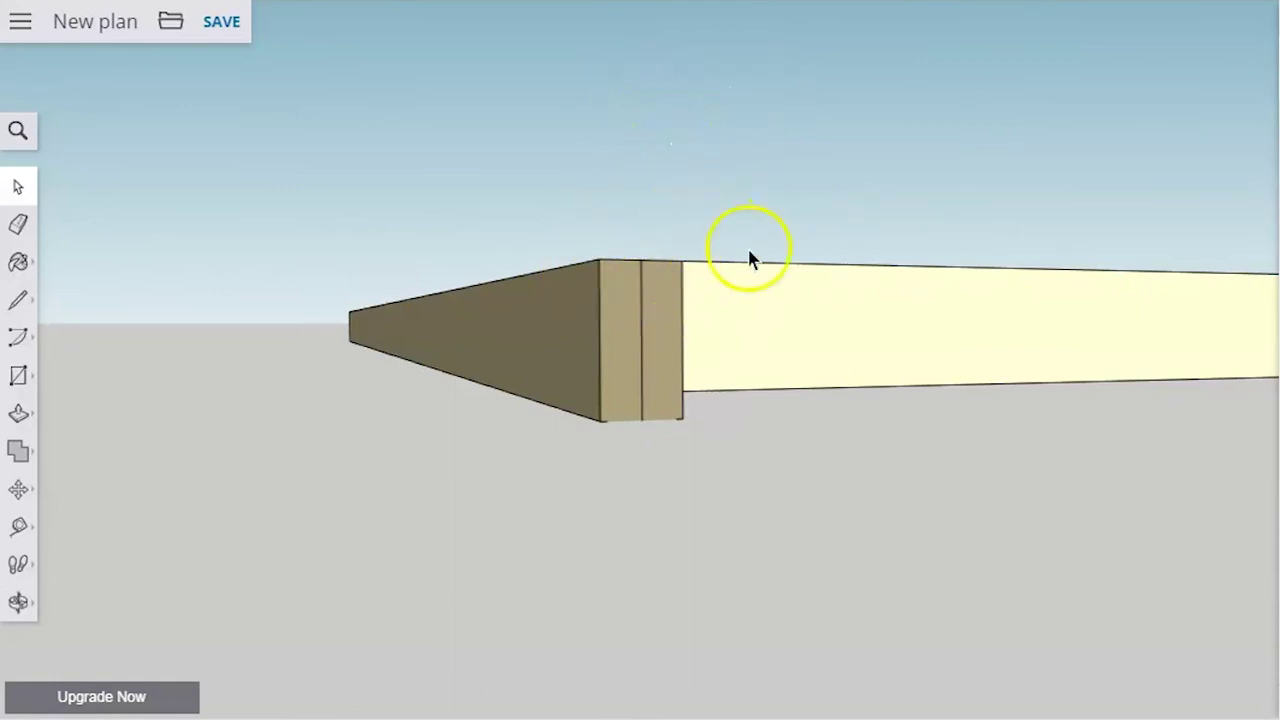
pyautogui.moveTo(371, 337); pyautogui.dragTo(519, 295, button='middle')
pyautogui.scroll(-5, 520, 310)
# Circle the beam corner joint edge-on, showing both side beams and the far end
pyautogui.moveTo(771, 357); pyautogui.dragTo(691, 394, button='middle')
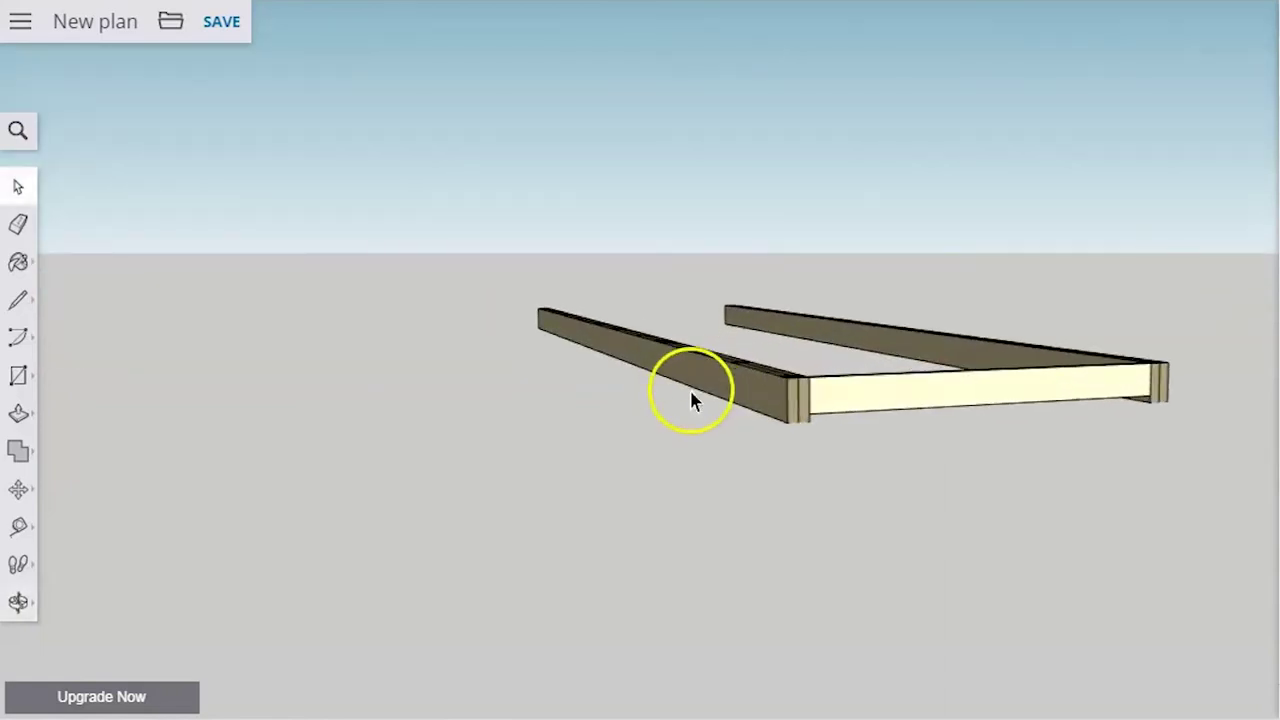
pyautogui.scroll(3, 771, 425)
pyautogui.moveTo(771, 425); pyautogui.dragTo(850, 350, button='middle')
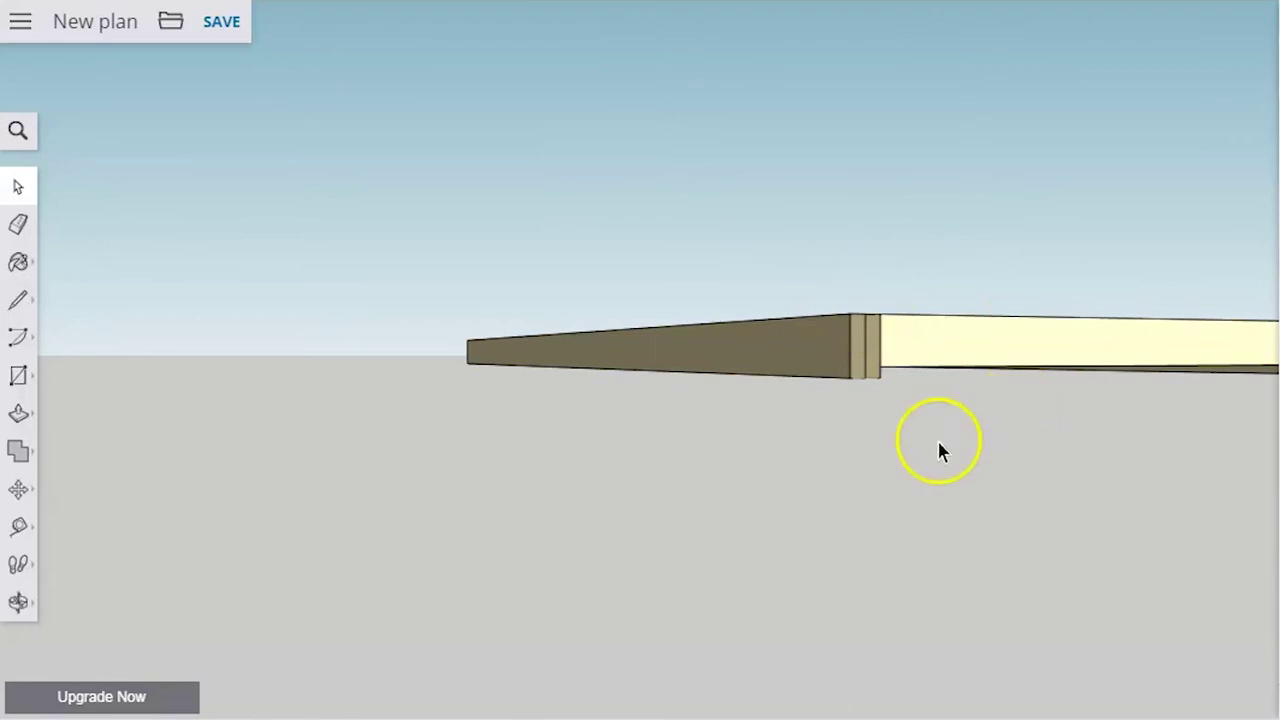
pyautogui.scroll(-3, 600, 371)
pyautogui.scroll(3, 600, 371)
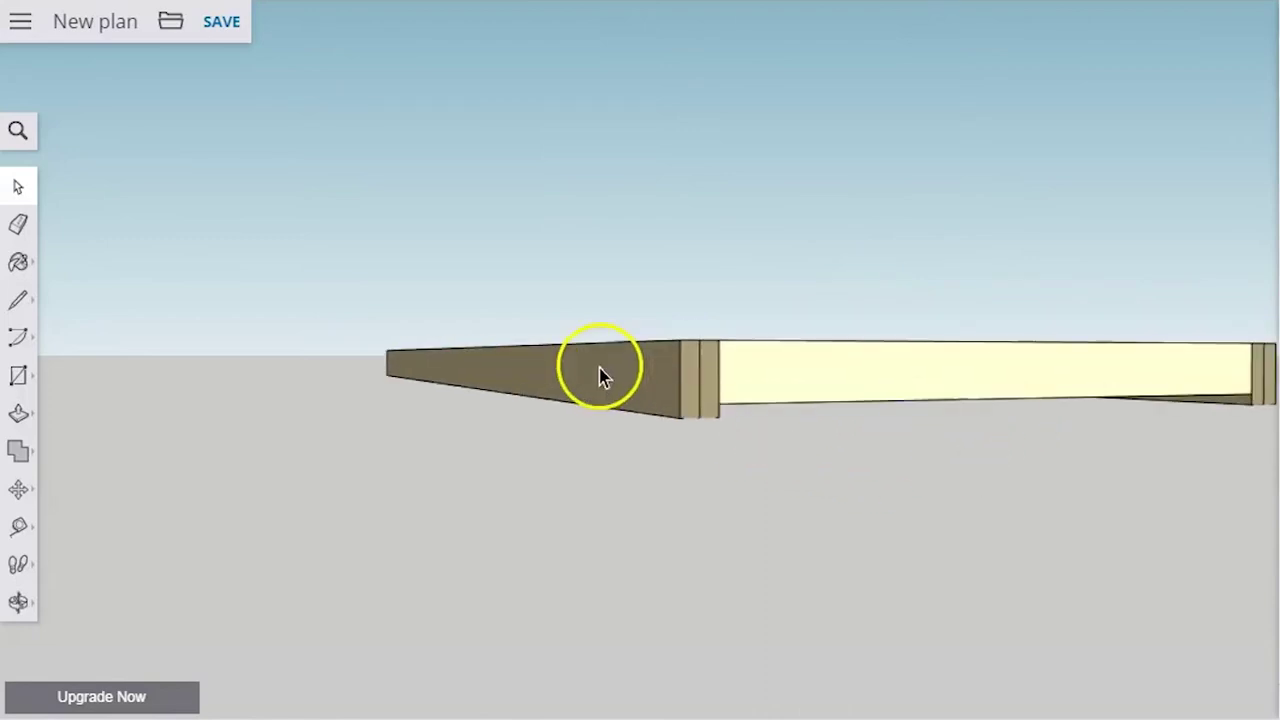
pyautogui.moveTo(600, 371); pyautogui.dragTo(852, 484, button='middle')
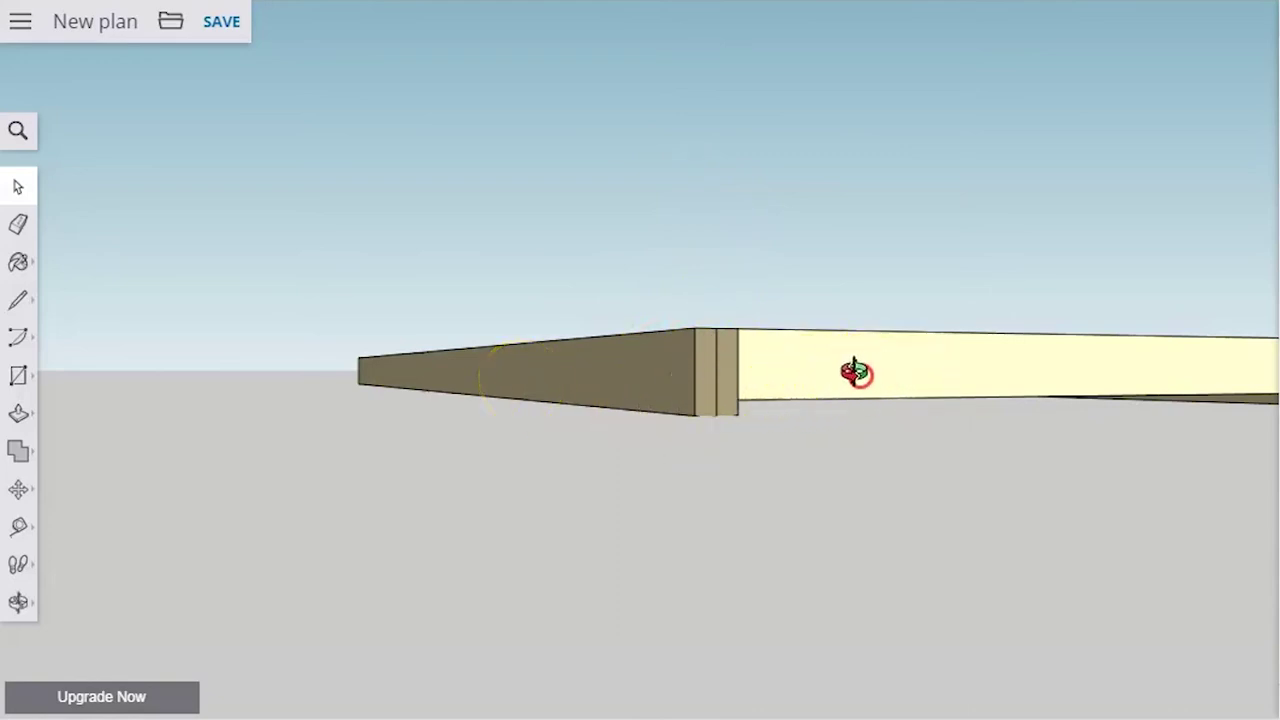
pyautogui.moveTo(855, 372); pyautogui.dragTo(409, 382, button='middle')
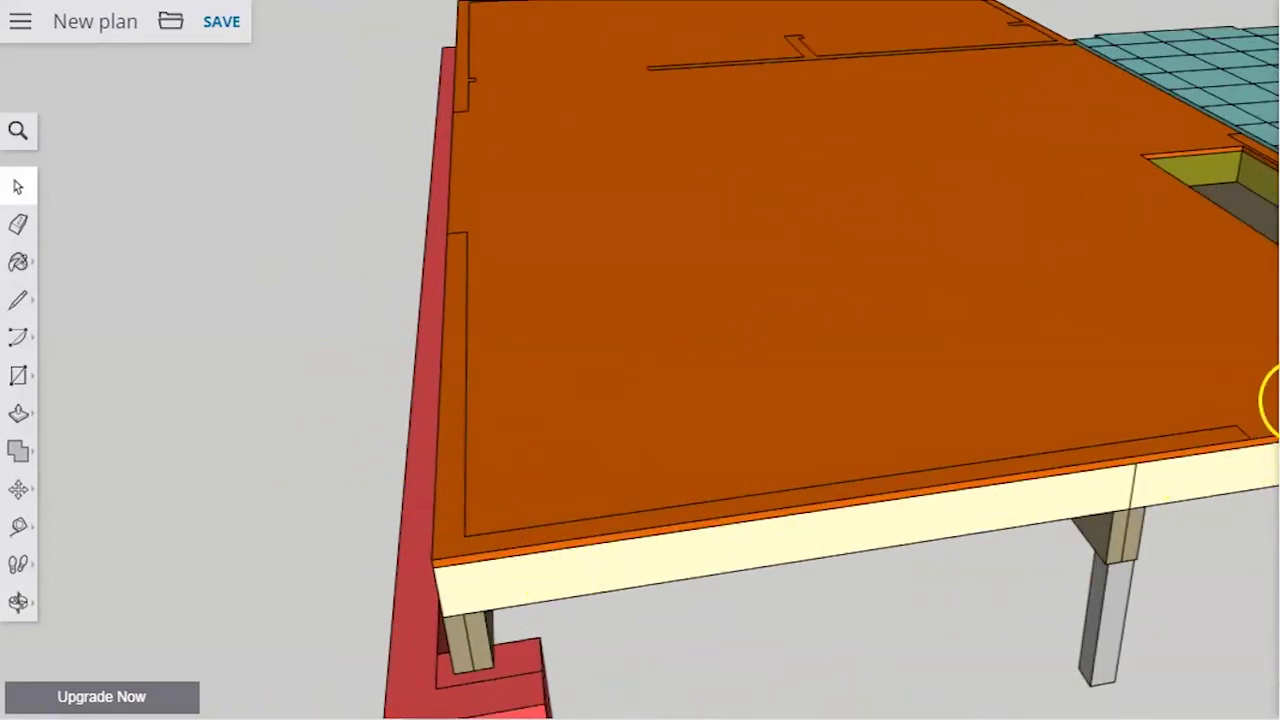
# Toggle the pale-yellow plane on and off over the floor, leaving it hidden
pyautogui.click(1272, 320)
pyautogui.click(1276, 507)
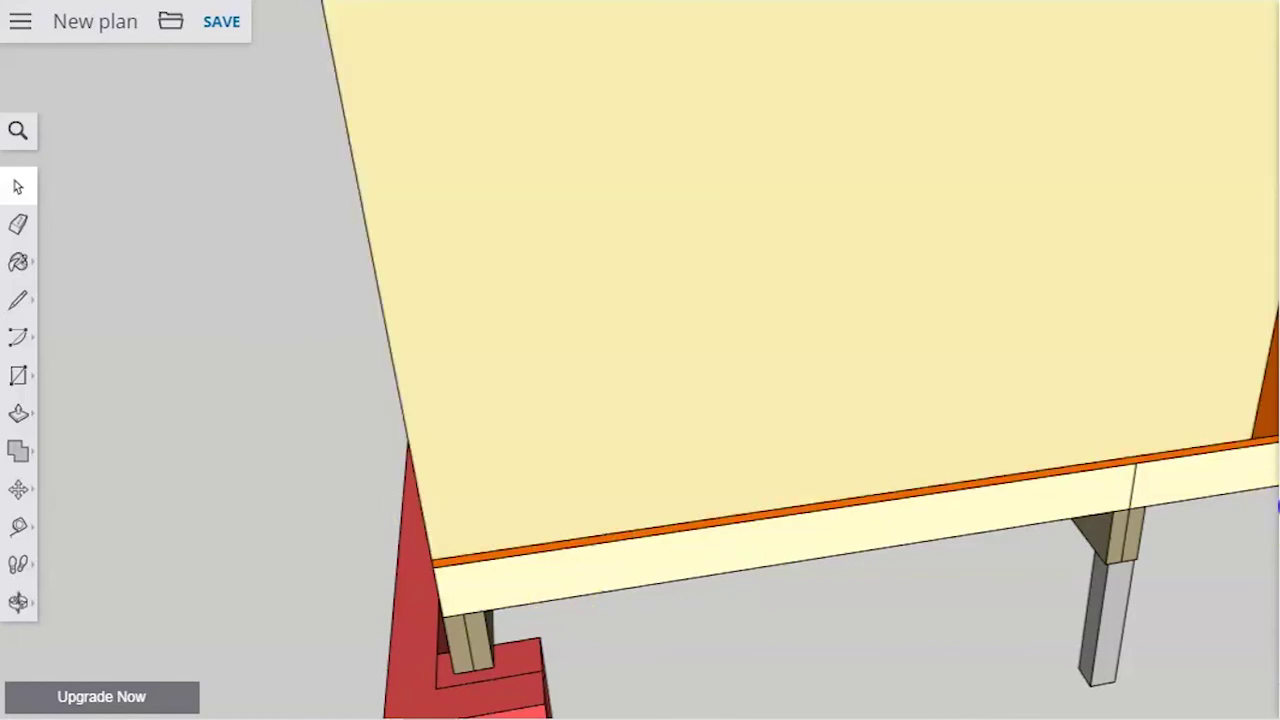
pyautogui.click(1277, 507)
pyautogui.click(1277, 507)
pyautogui.click(1276, 507)
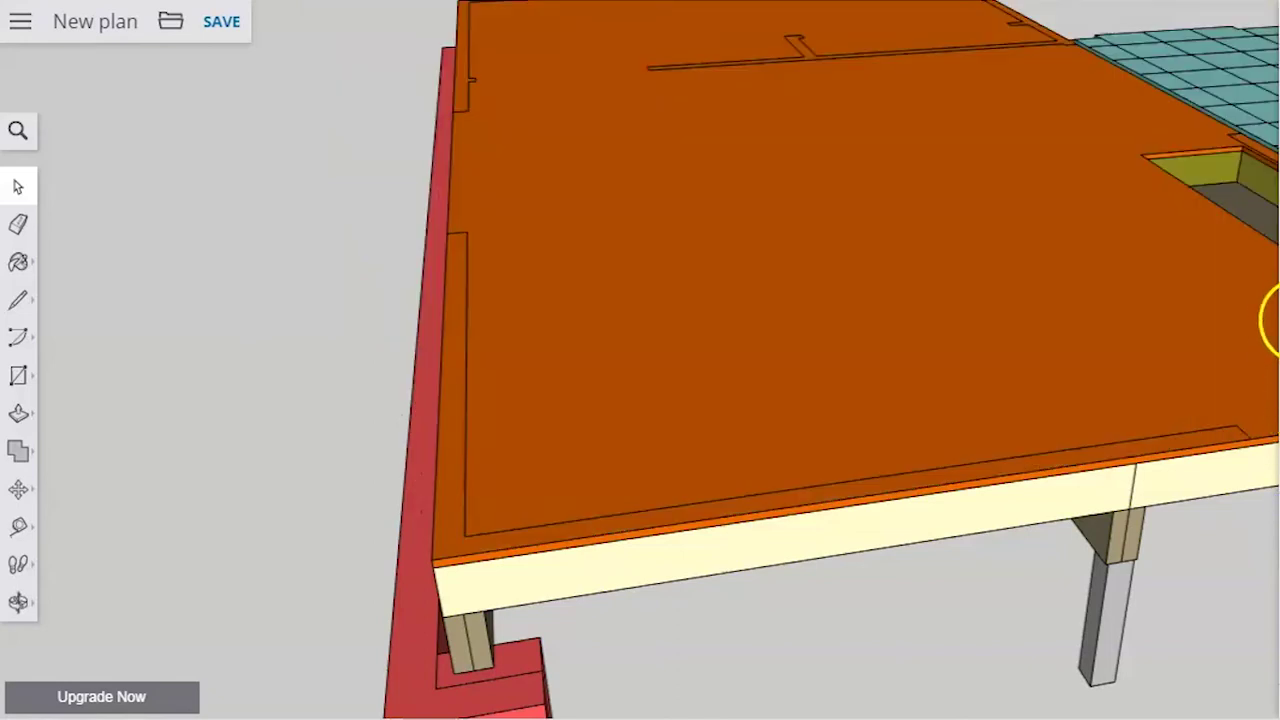
# Hide the orange sheeting and zoom out to see the whole joist frame
pyautogui.click(1277, 507)
pyautogui.scroll(-3, 886, 449)
pyautogui.moveTo(717, 443); pyautogui.dragTo(628, 490, button='middle')
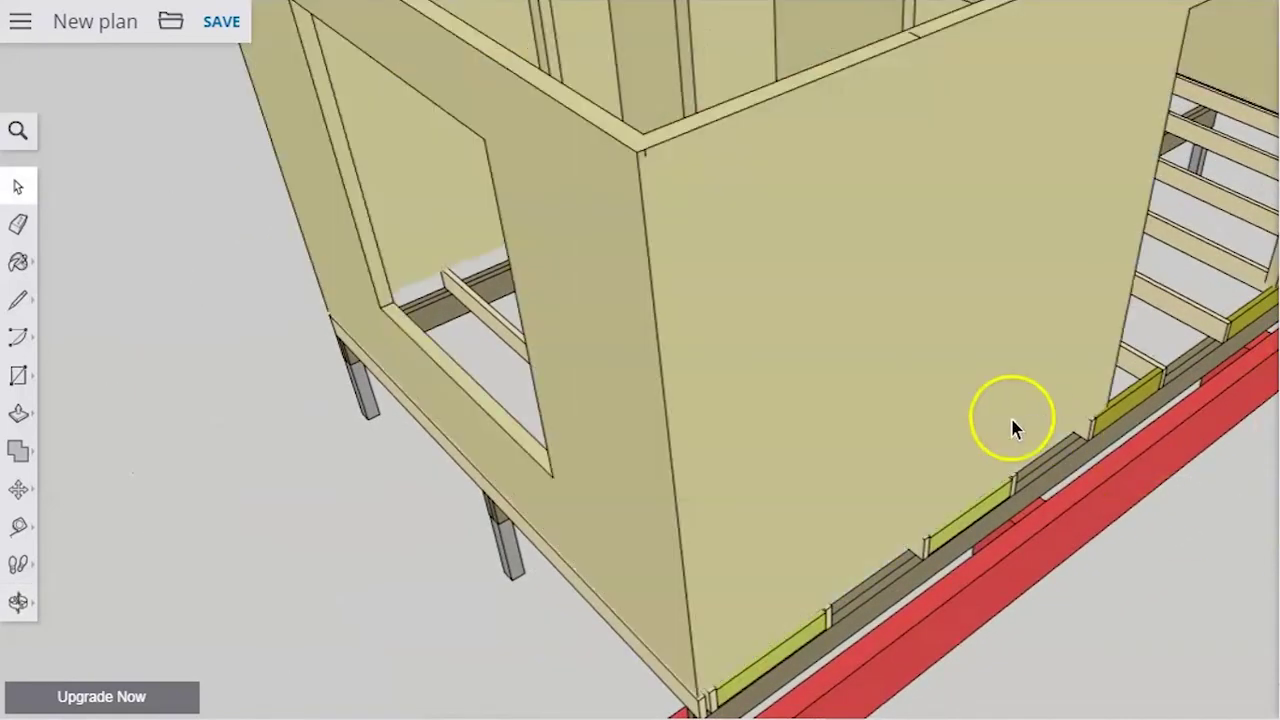
# Orbit and zoom around the house to inspect the blue tiles, orange sheeting and timber deck-board edges
pyautogui.moveTo(1009, 423); pyautogui.dragTo(849, 457, button='middle')
pyautogui.scroll(3, 1081, 466)
pyautogui.moveTo(1081, 466); pyautogui.dragTo(1043, 371, button='middle')
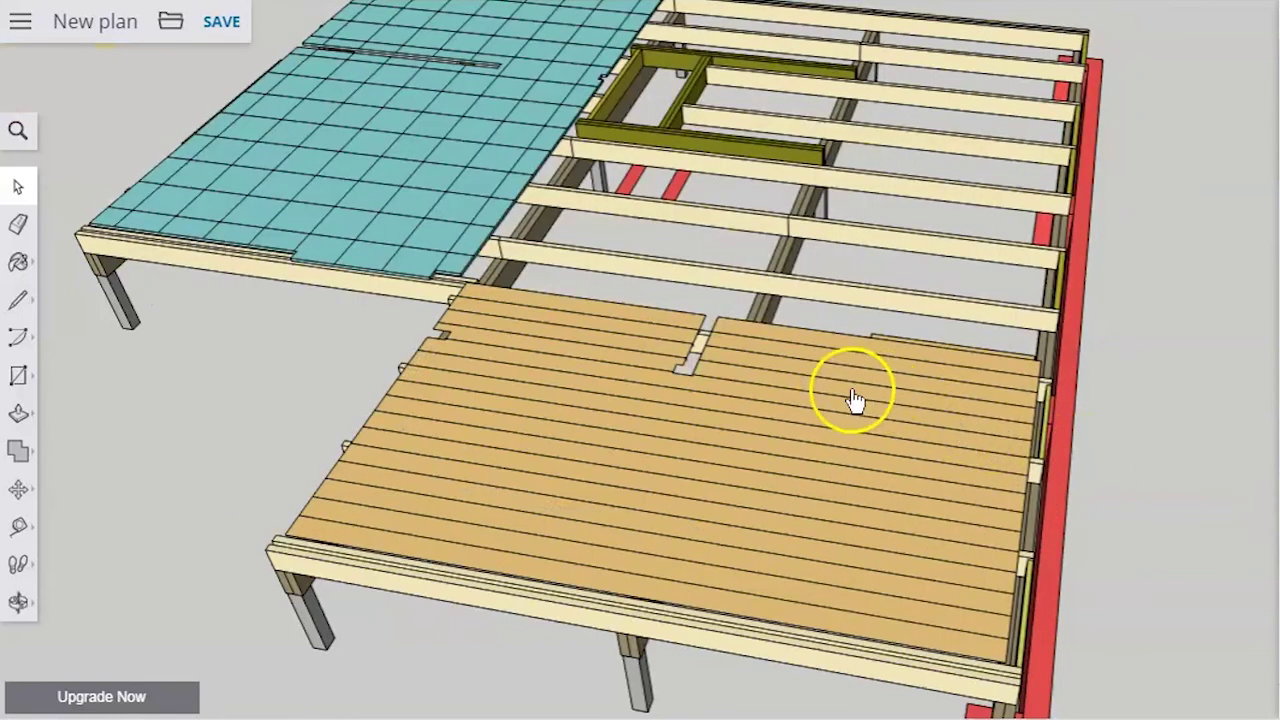
pyautogui.scroll(5, 766, 371)
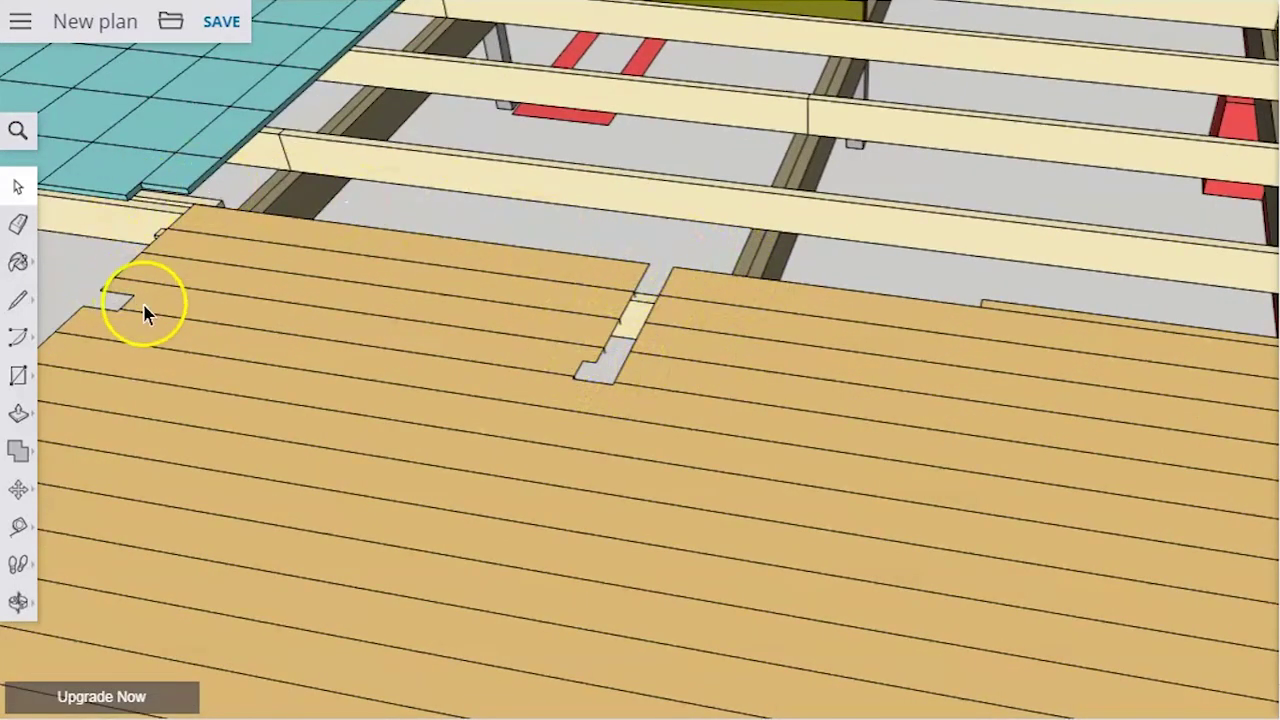
pyautogui.scroll(-5, 729, 329)
pyautogui.scroll(5, 1000, 380)
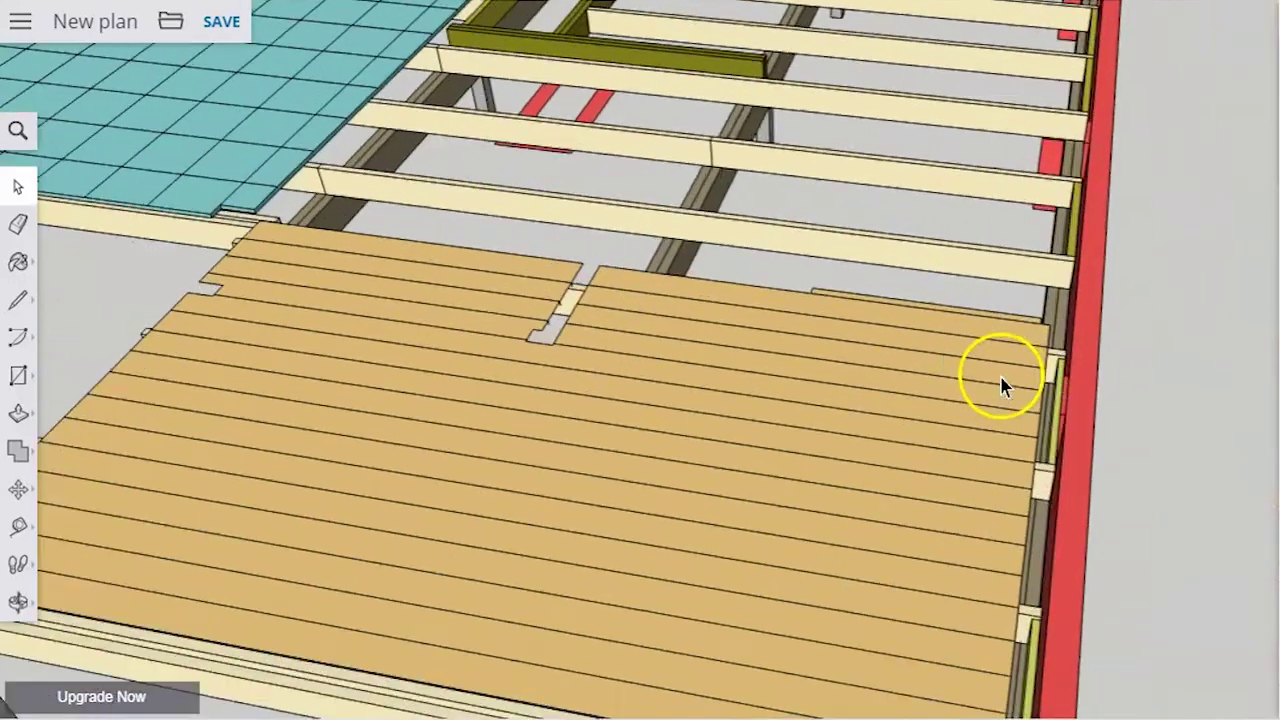
pyautogui.moveTo(820, 331); pyautogui.dragTo(478, 358, button='middle')
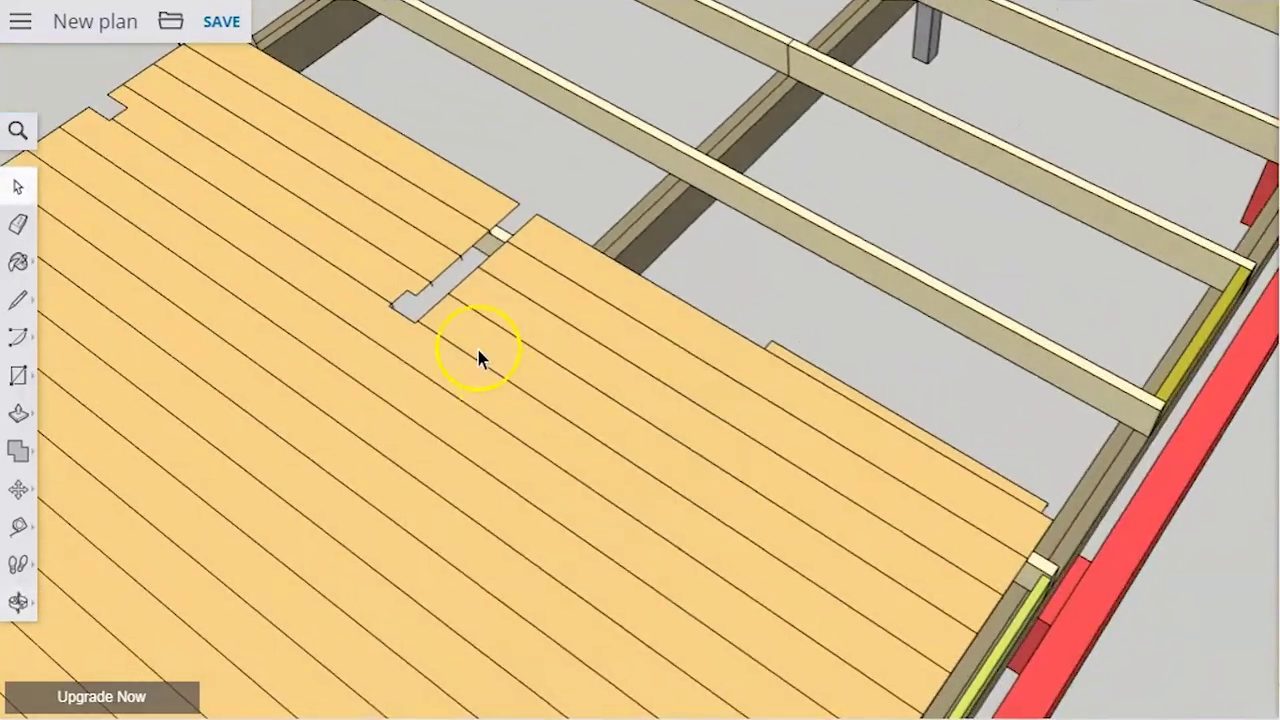
pyautogui.moveTo(497, 240); pyautogui.dragTo(395, 283)
pyautogui.moveTo(443, 272); pyautogui.dragTo(472, 309)
pyautogui.scroll(-10, 820, 371)
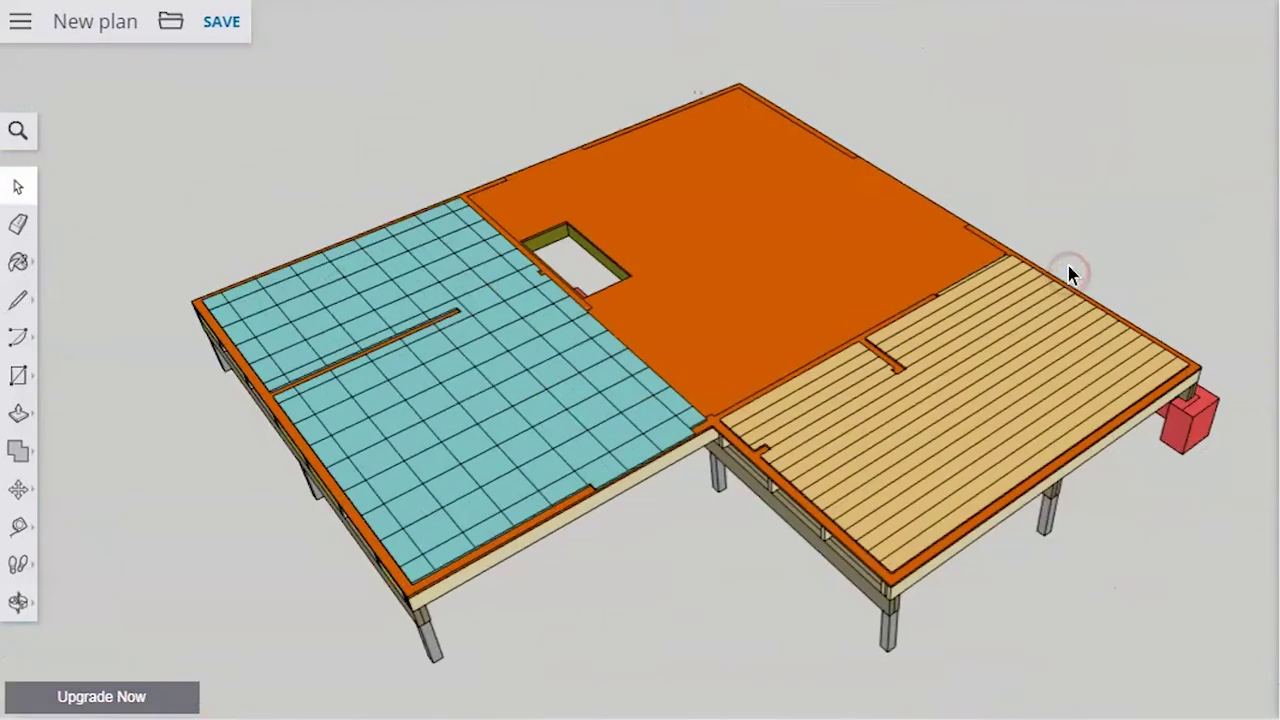
pyautogui.moveTo(874, 477); pyautogui.dragTo(848, 370)
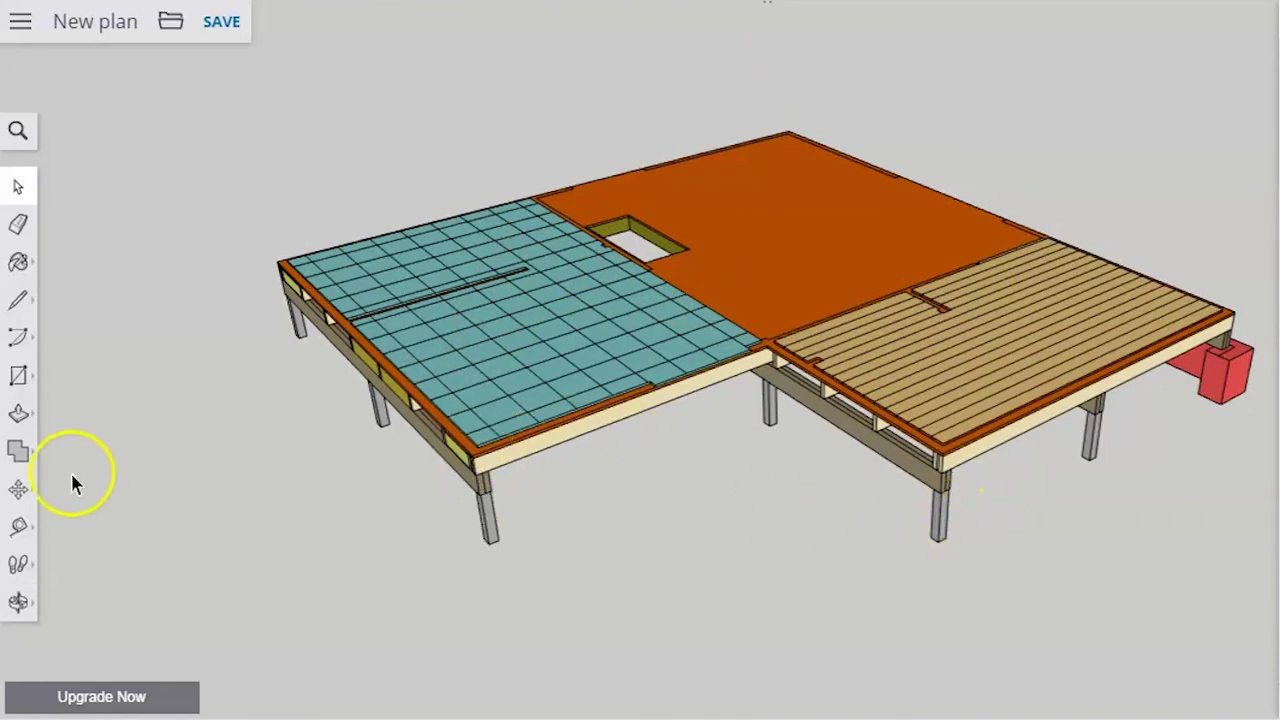
pyautogui.scroll(-5, 71, 486)
pyautogui.scroll(5, 1152, 175)
pyautogui.scroll(-6, 1120, 250)
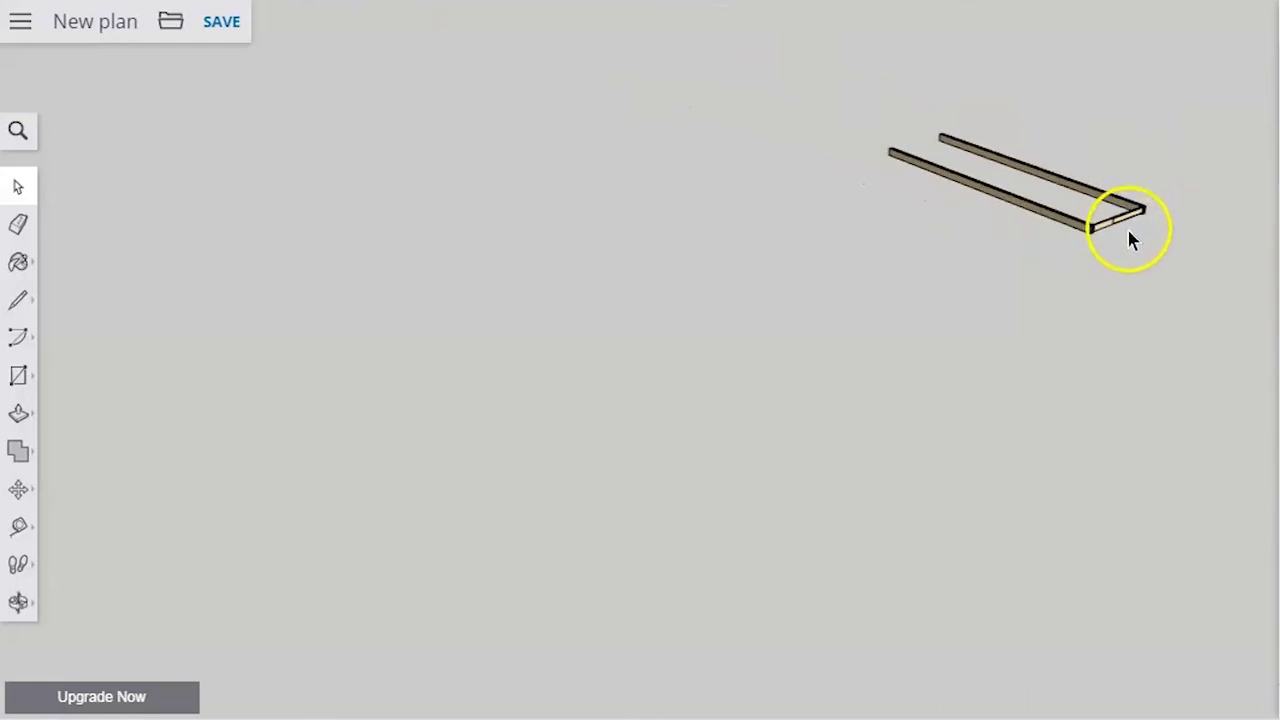
pyautogui.scroll(8, 187, 510)
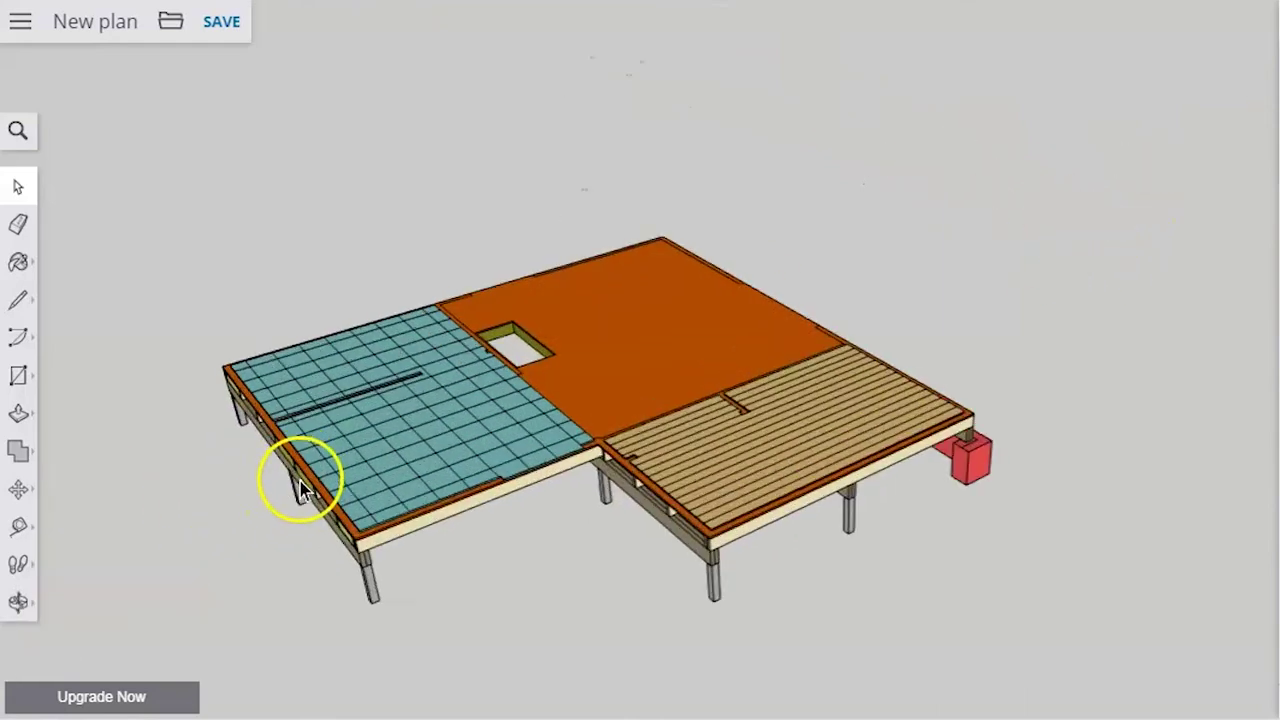
pyautogui.scroll(-3, 640, 440)
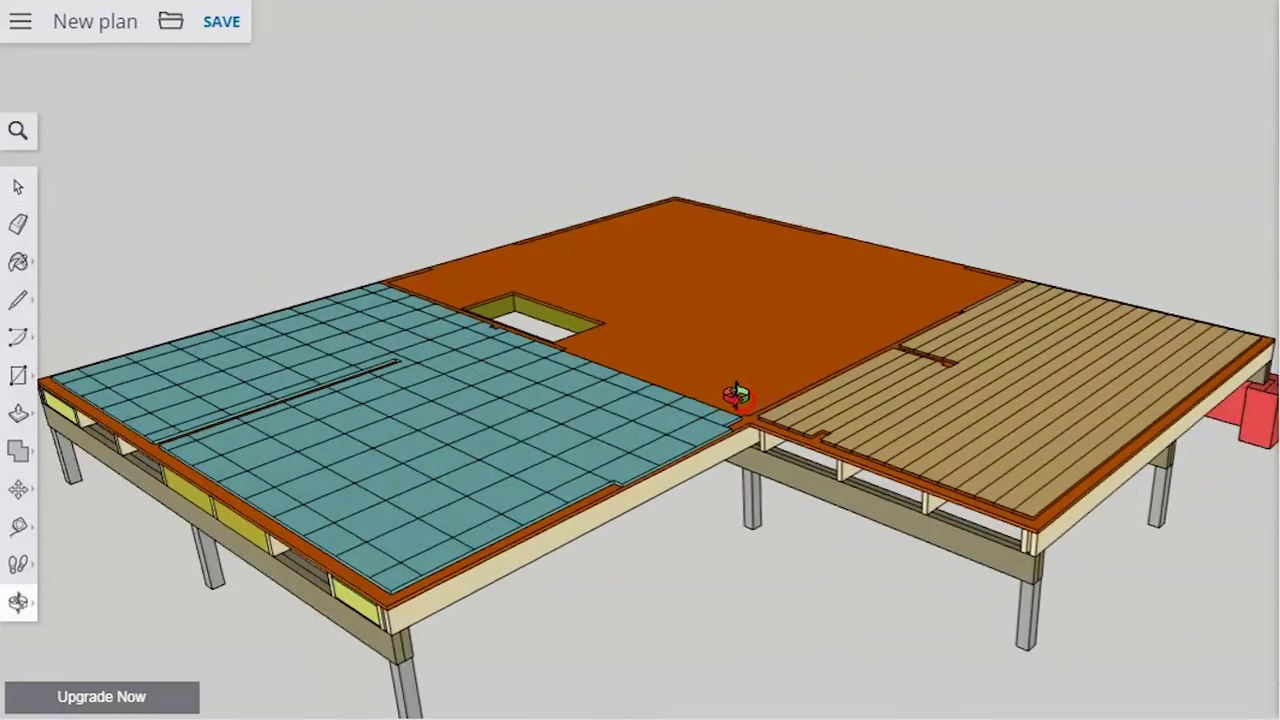